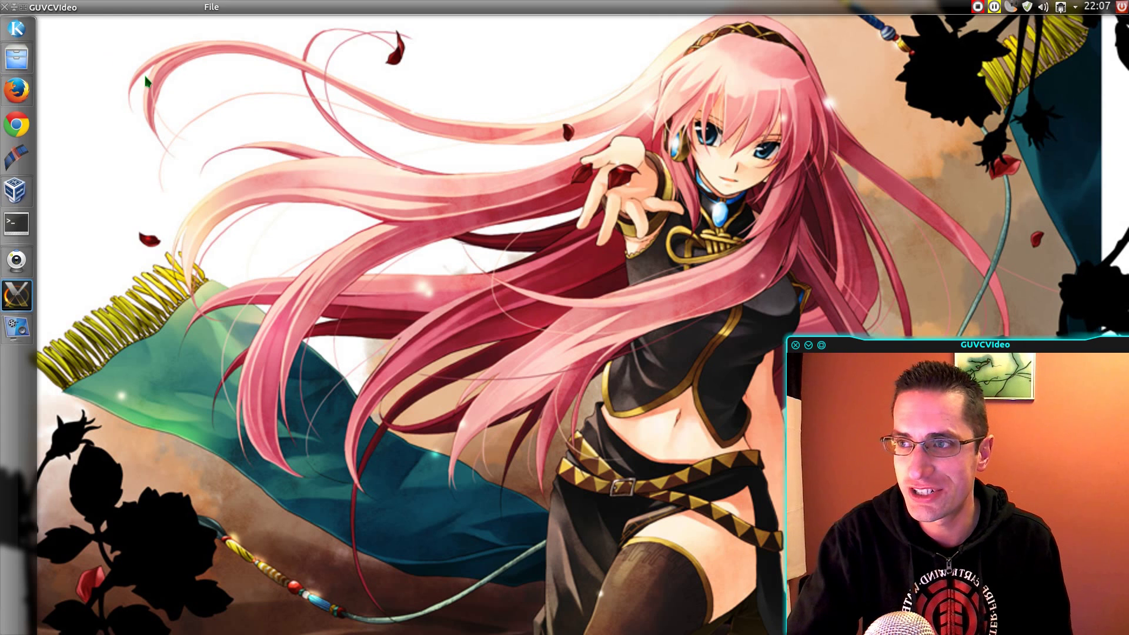
Browse the launcher's categories, Multimedia apps, home folders and power options, then close it
click(17, 27)
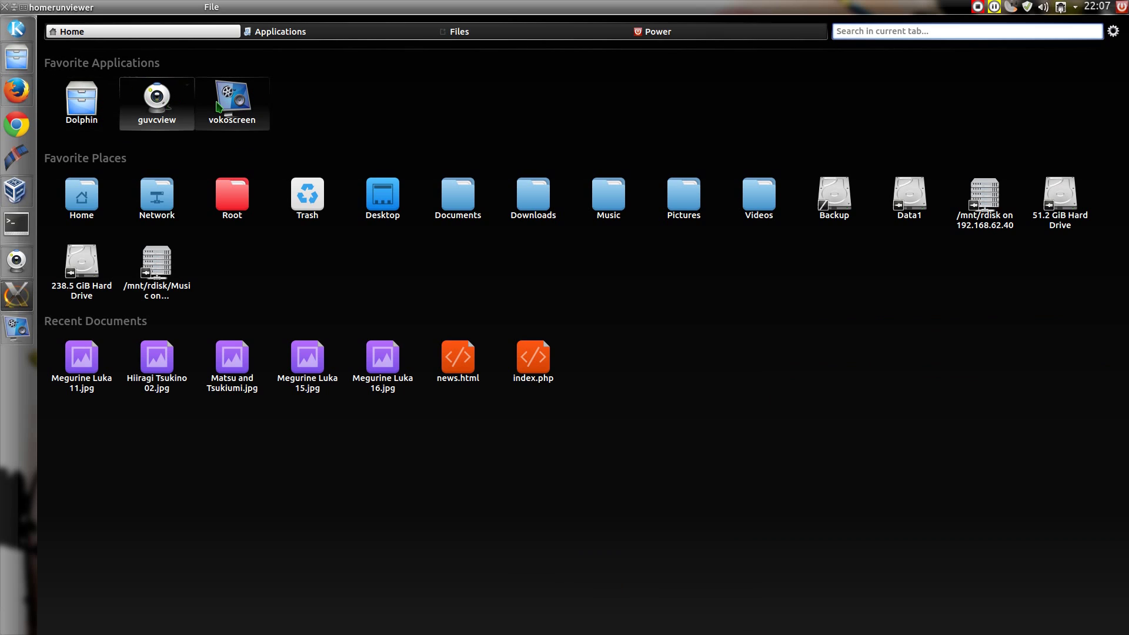
click(292, 37)
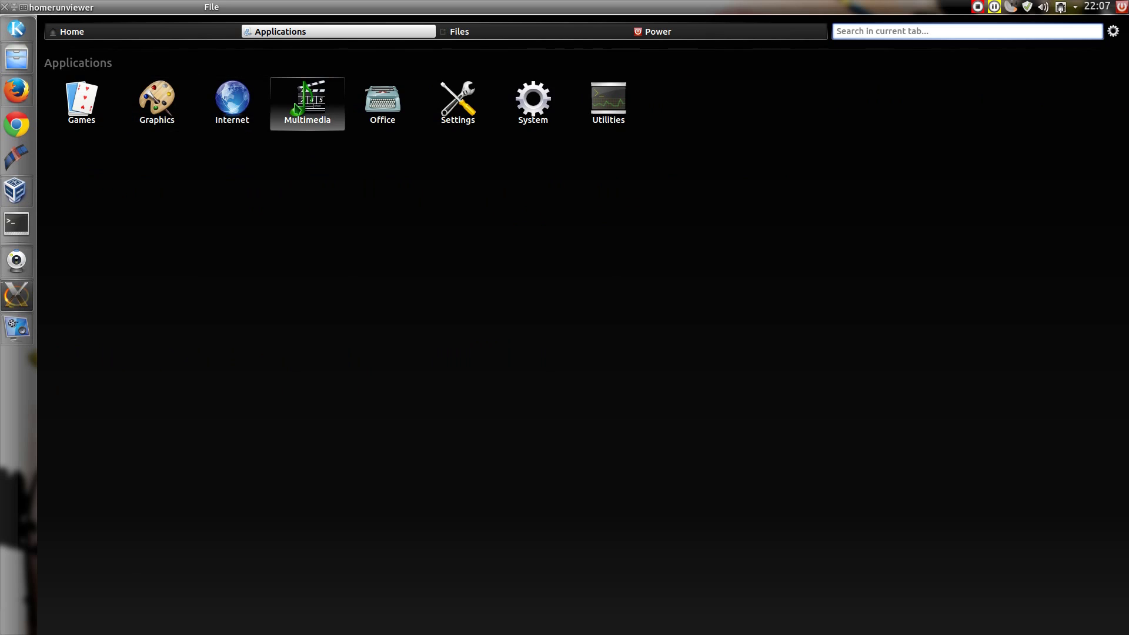
click(296, 109)
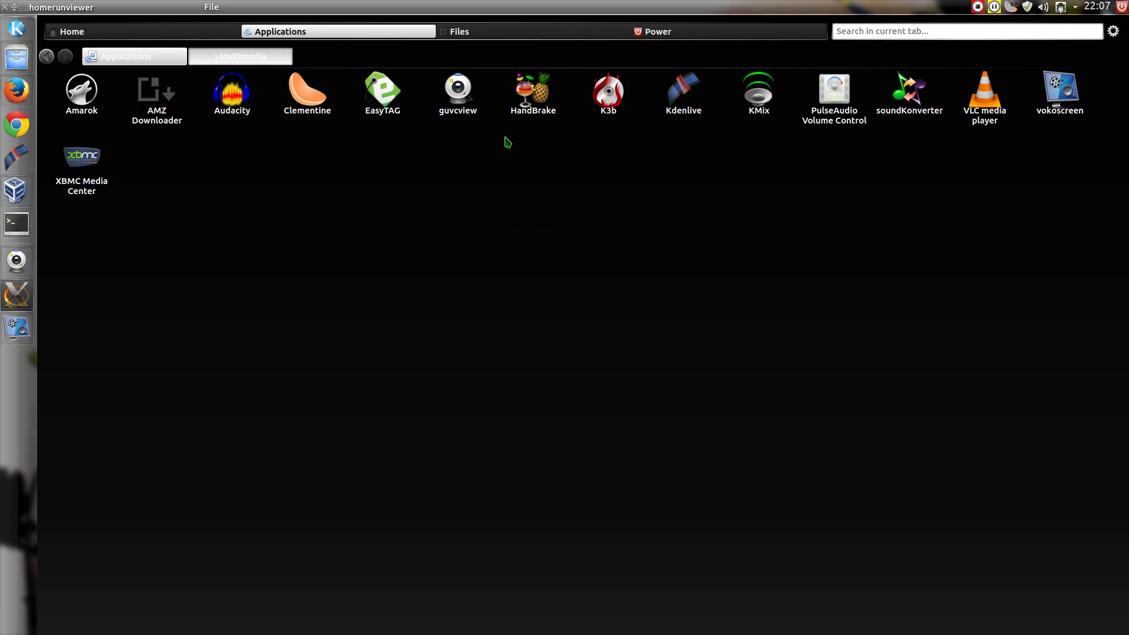
click(465, 35)
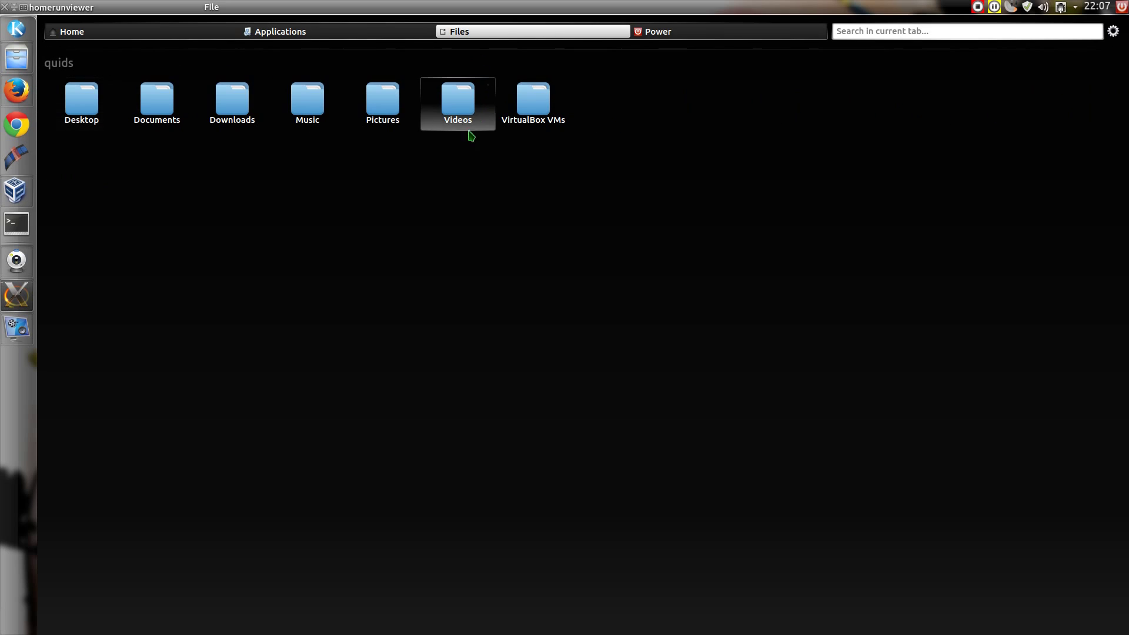
click(660, 34)
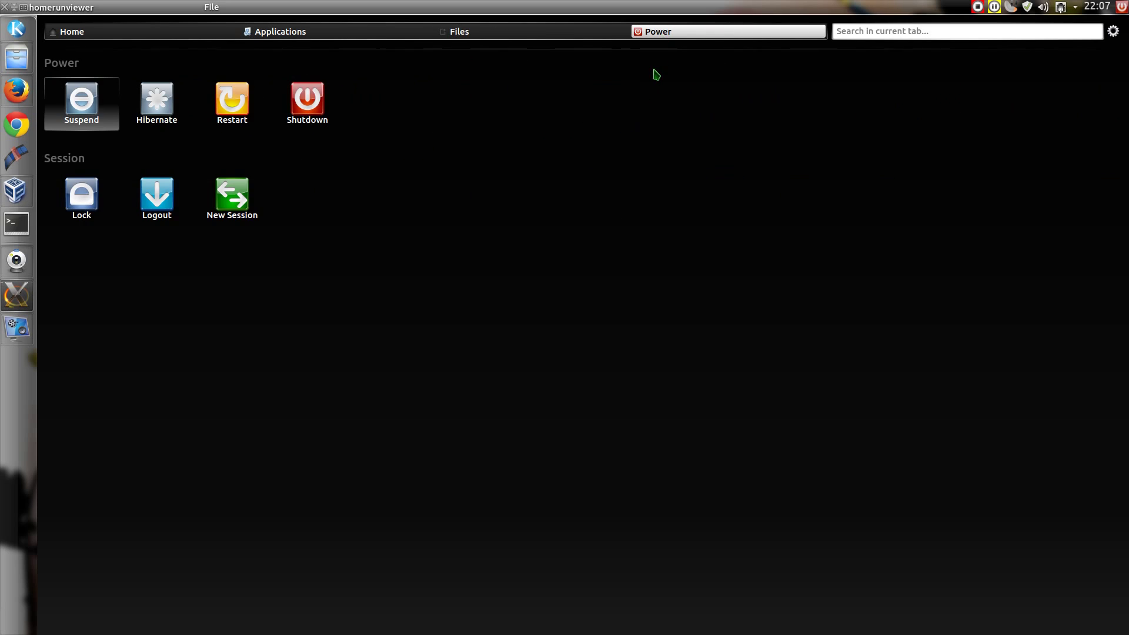
click(627, 198)
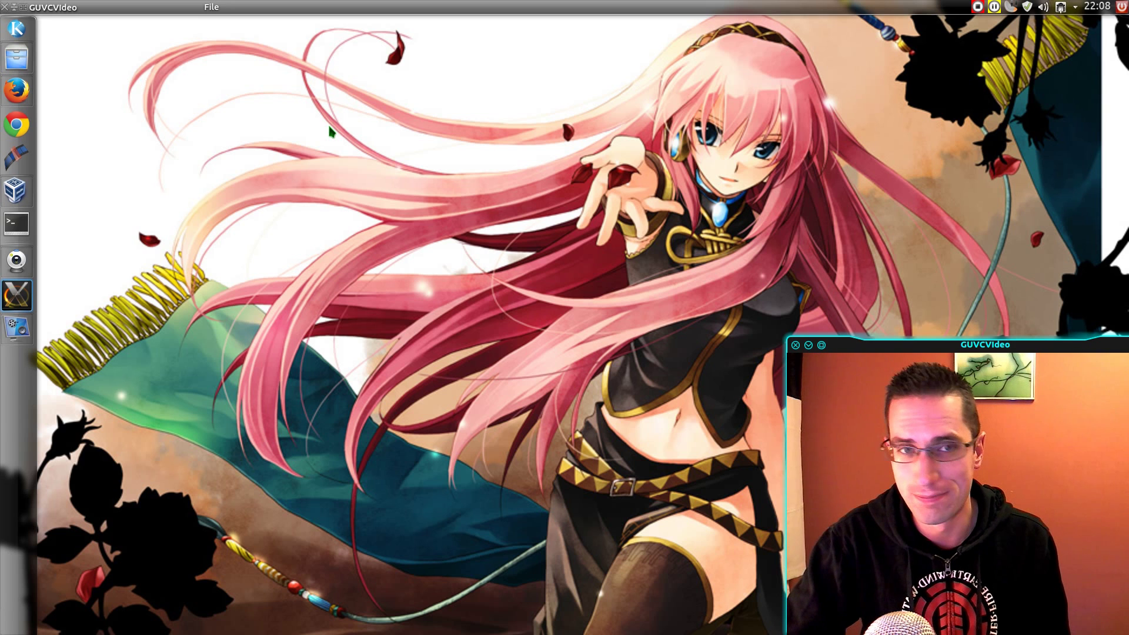
Bring up Firefox from the dock, switch to the Google+ page, then minimise it
right_click(9, 370)
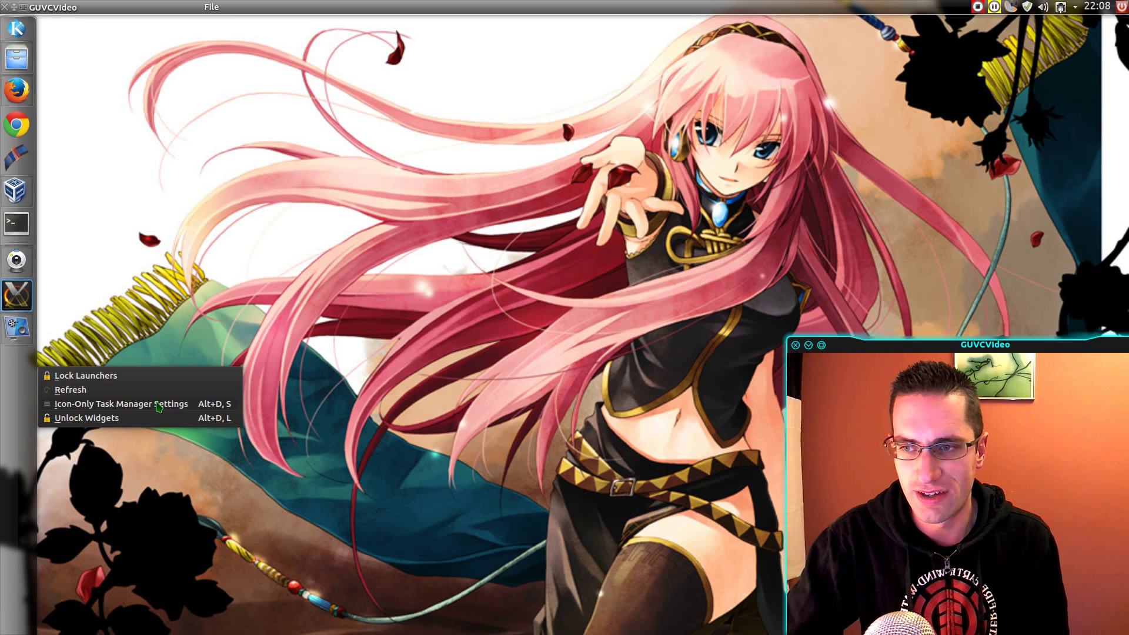
click(105, 240)
click(16, 90)
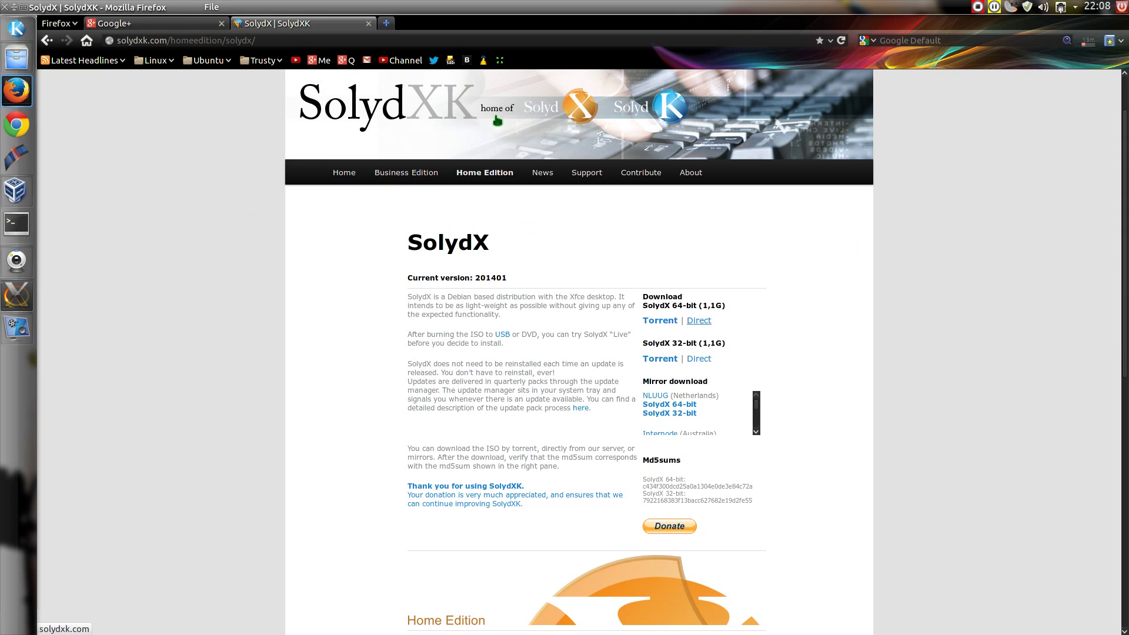
click(165, 23)
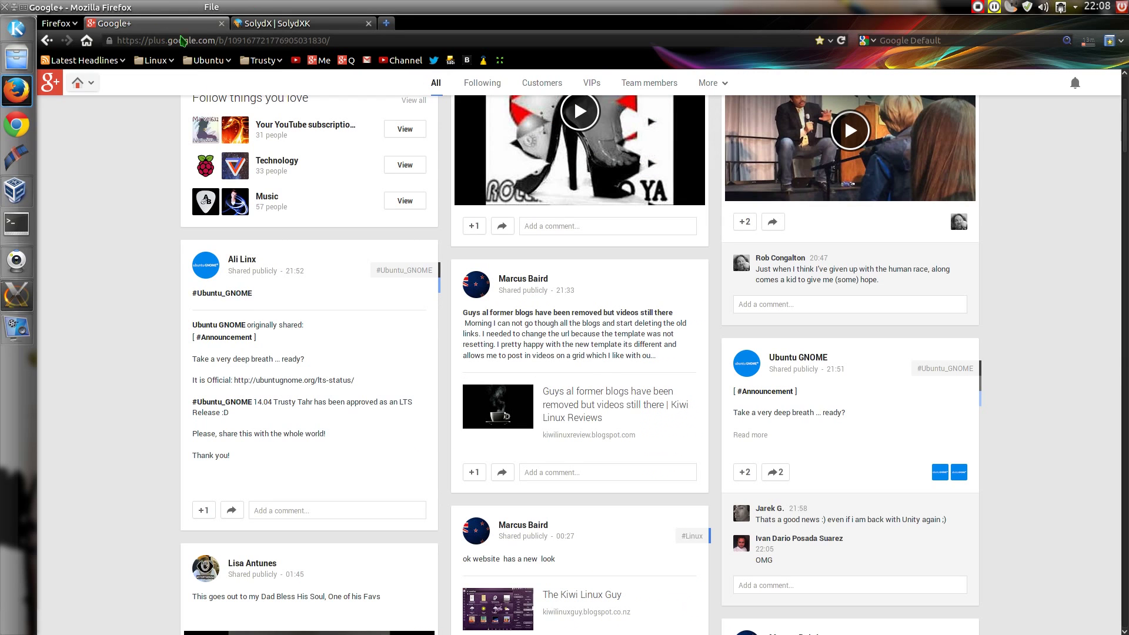
click(16, 156)
click(134, 6)
click(13, 7)
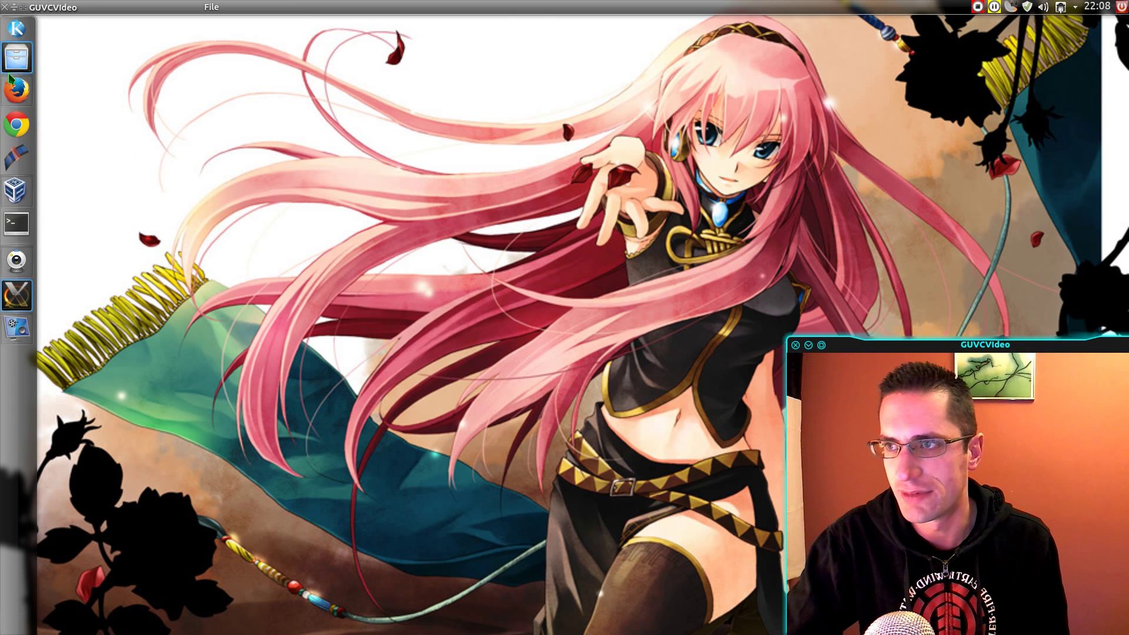
click(17, 91)
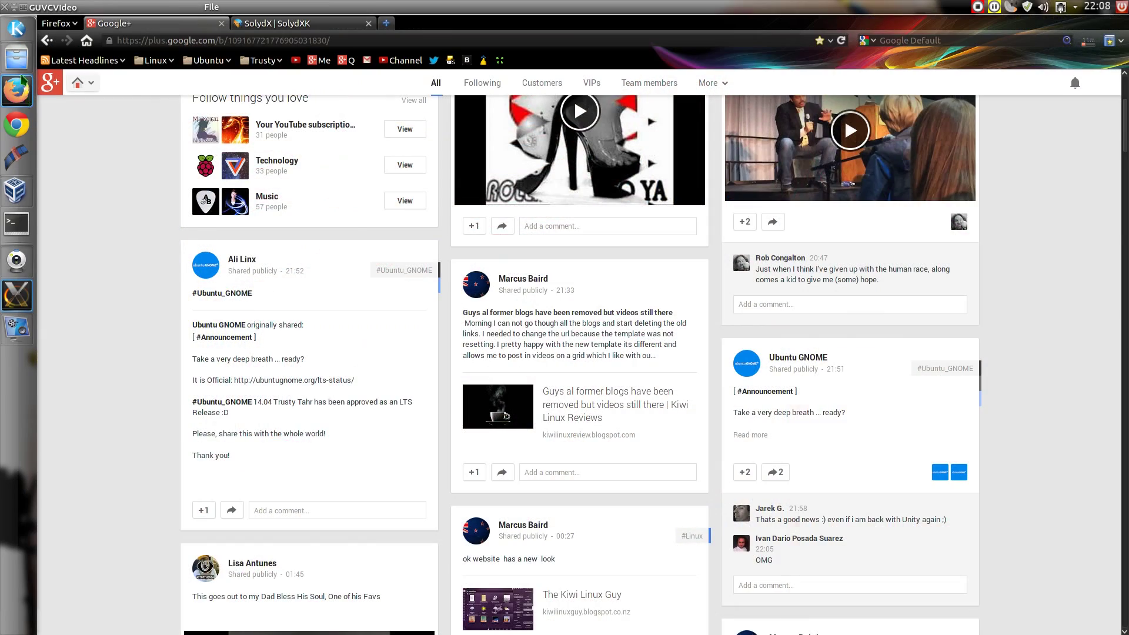
click(17, 91)
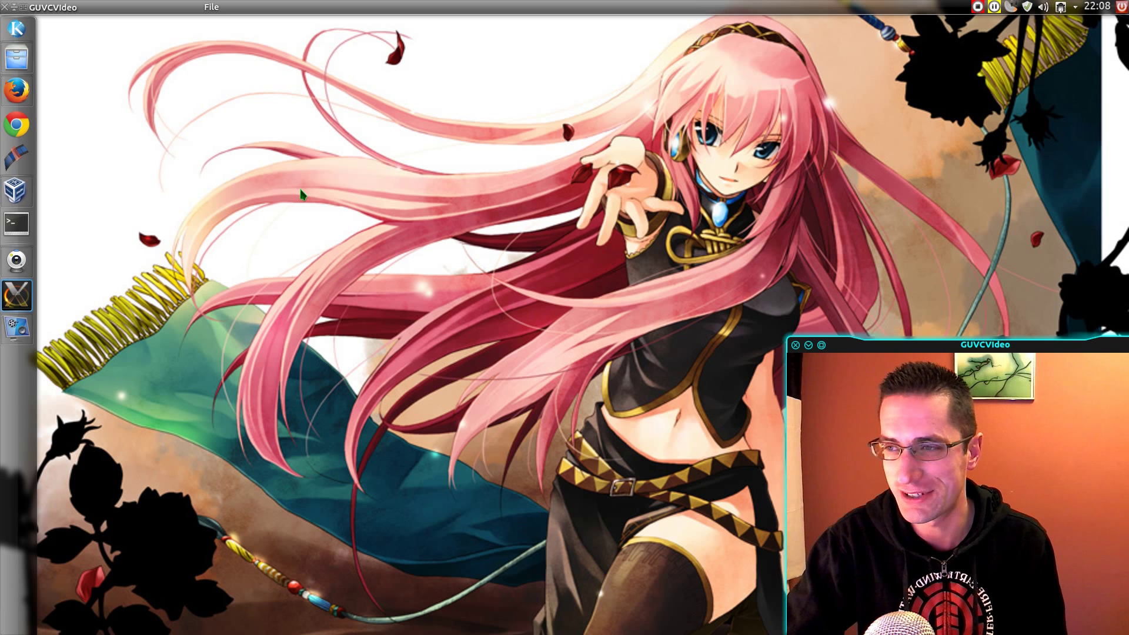
Open Dolphin on the /mnt/Data/Downloads/Distros folder and un-maximise it to a smaller window
click(29, 67)
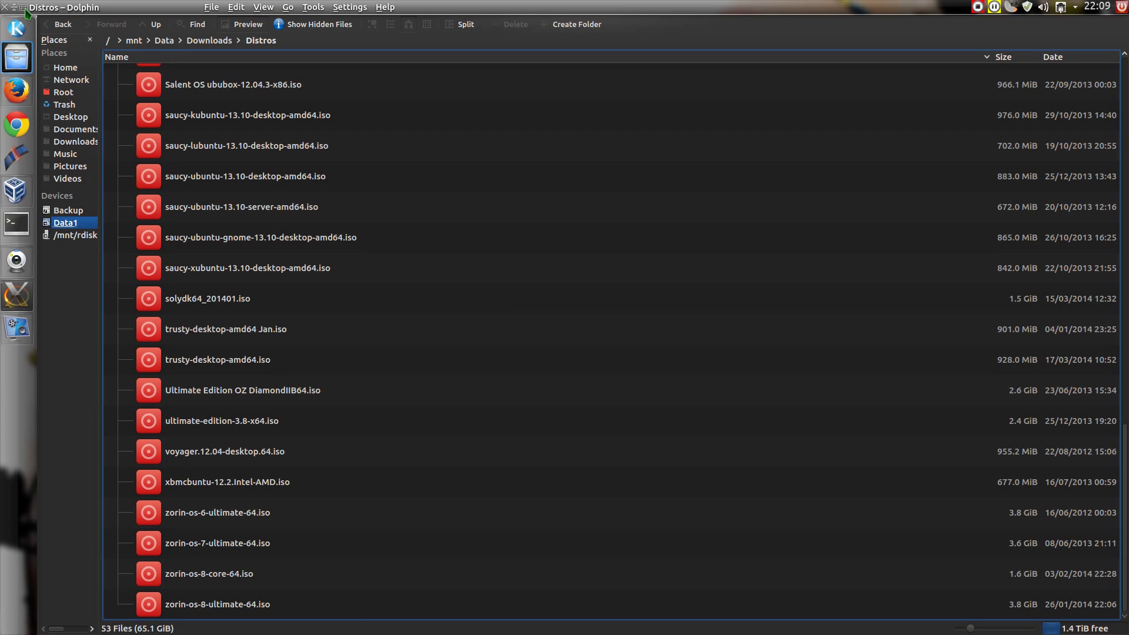
right_click(49, 9)
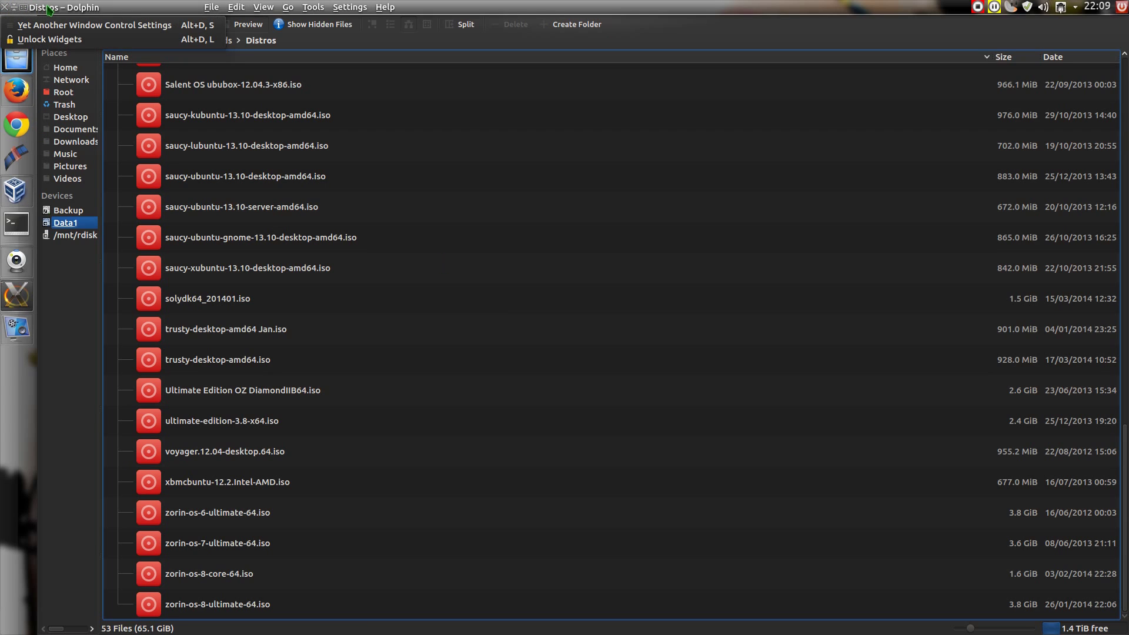
click(30, 9)
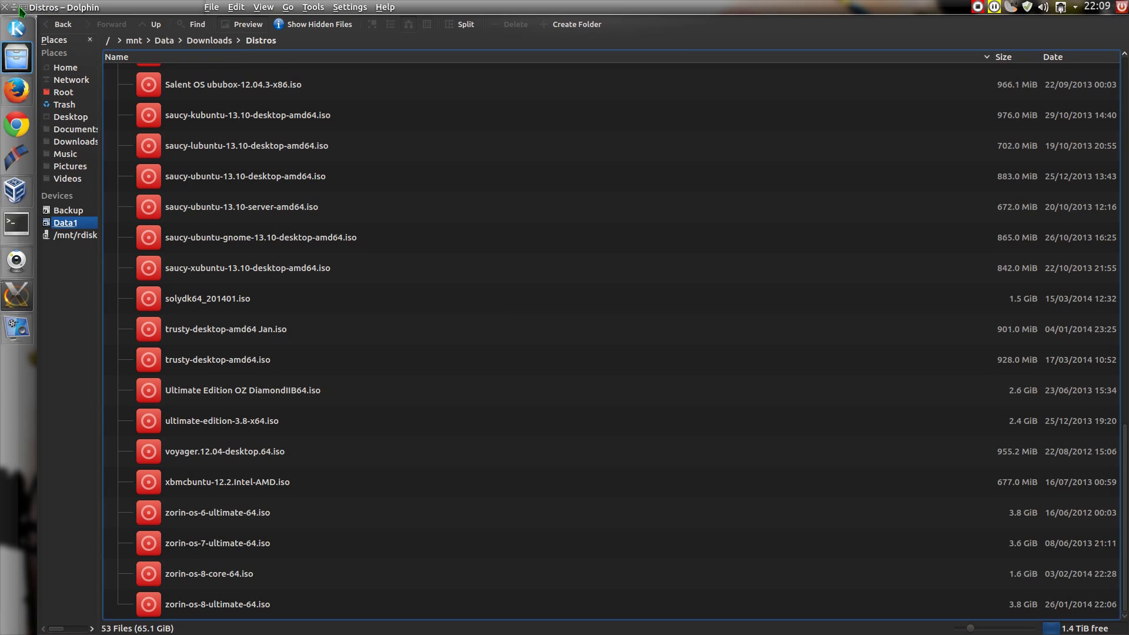
click(27, 8)
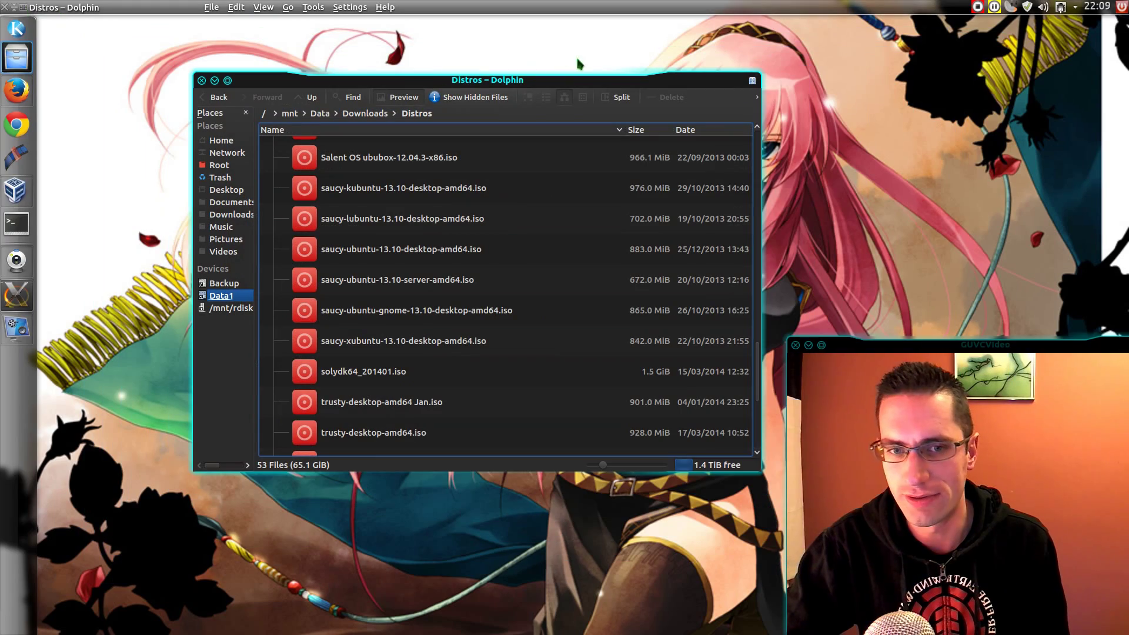
click(27, 8)
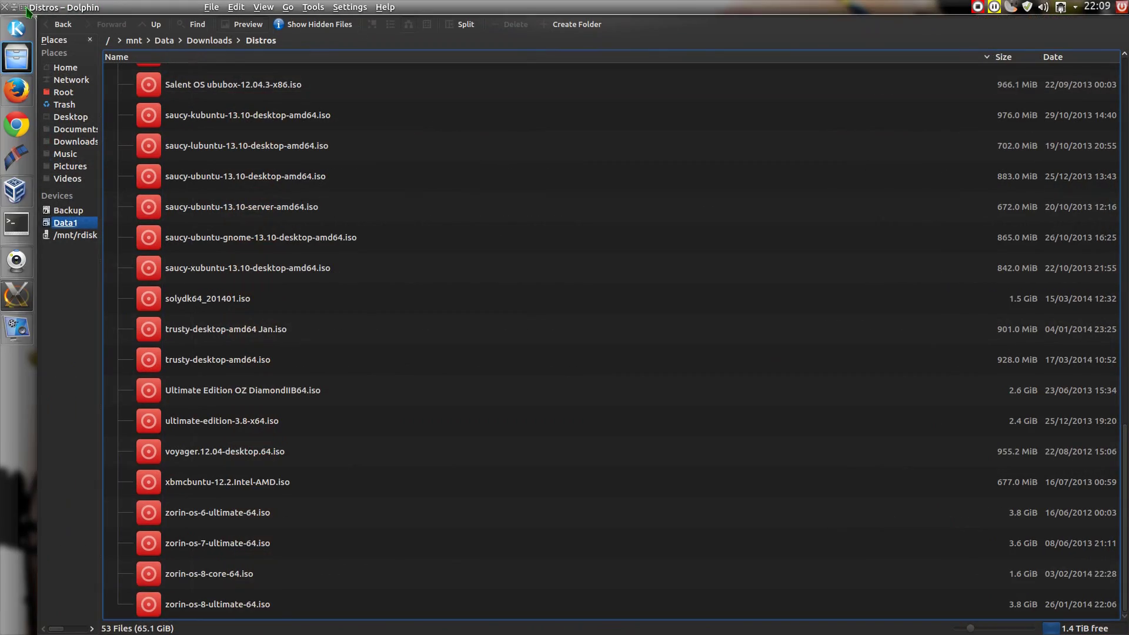
click(27, 8)
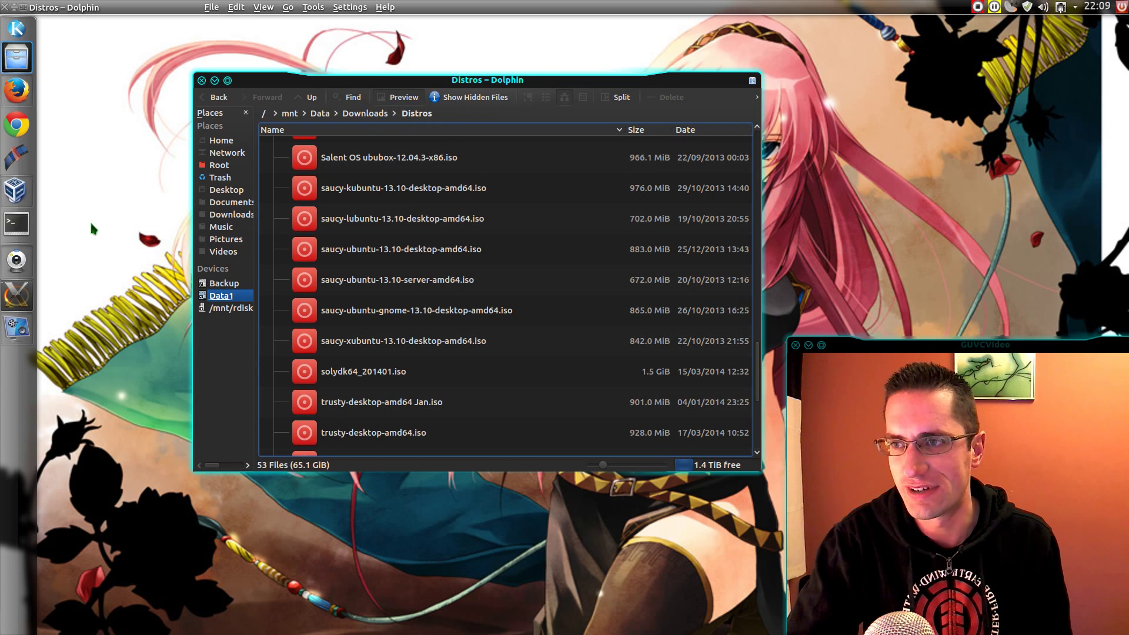
Look through the colour scheme, icon, font, GTK style and emoticon settings
click(16, 28)
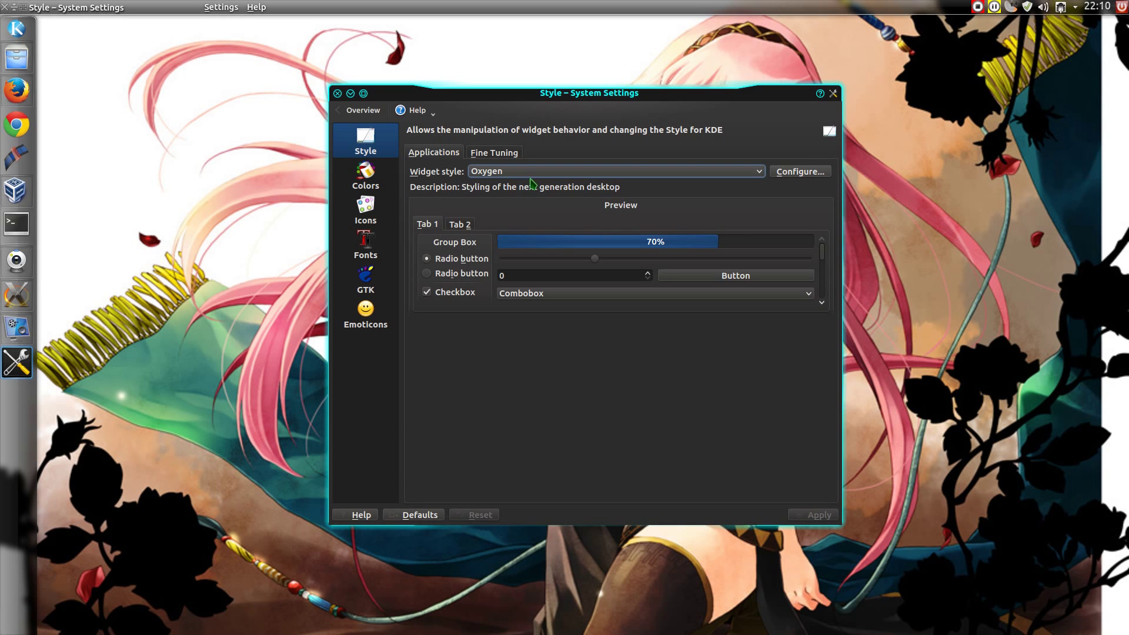
click(375, 179)
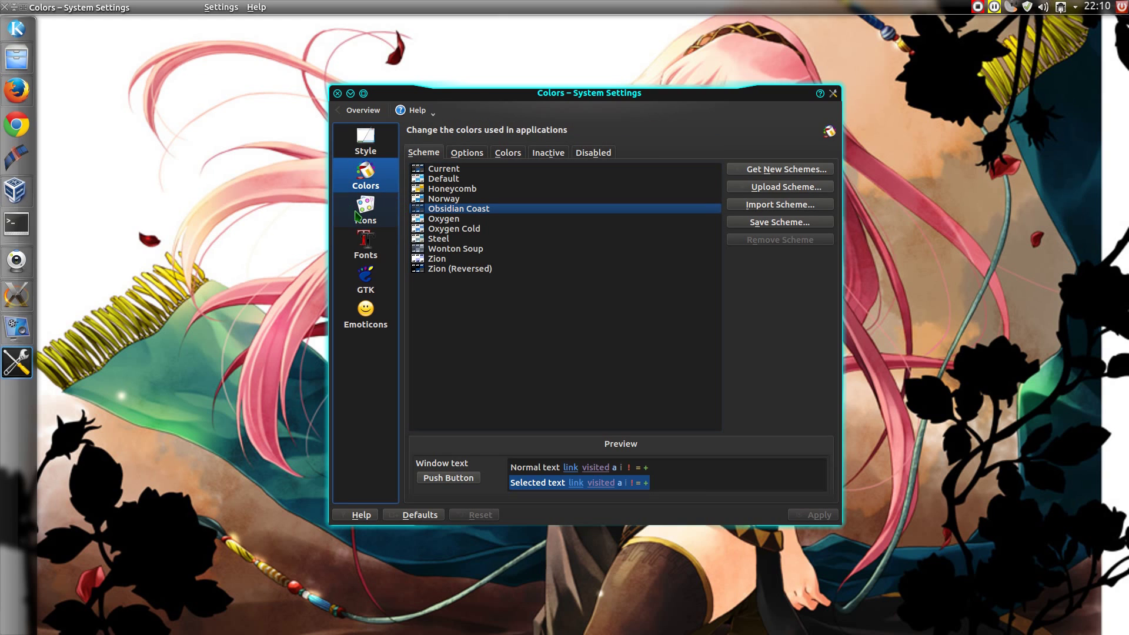
click(370, 225)
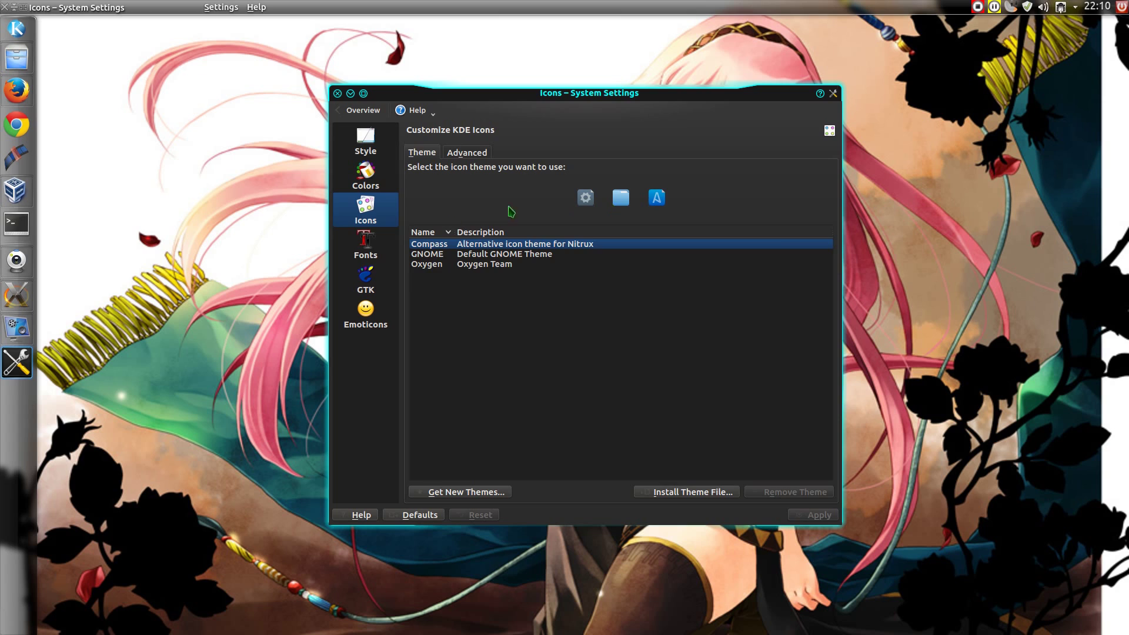
click(381, 246)
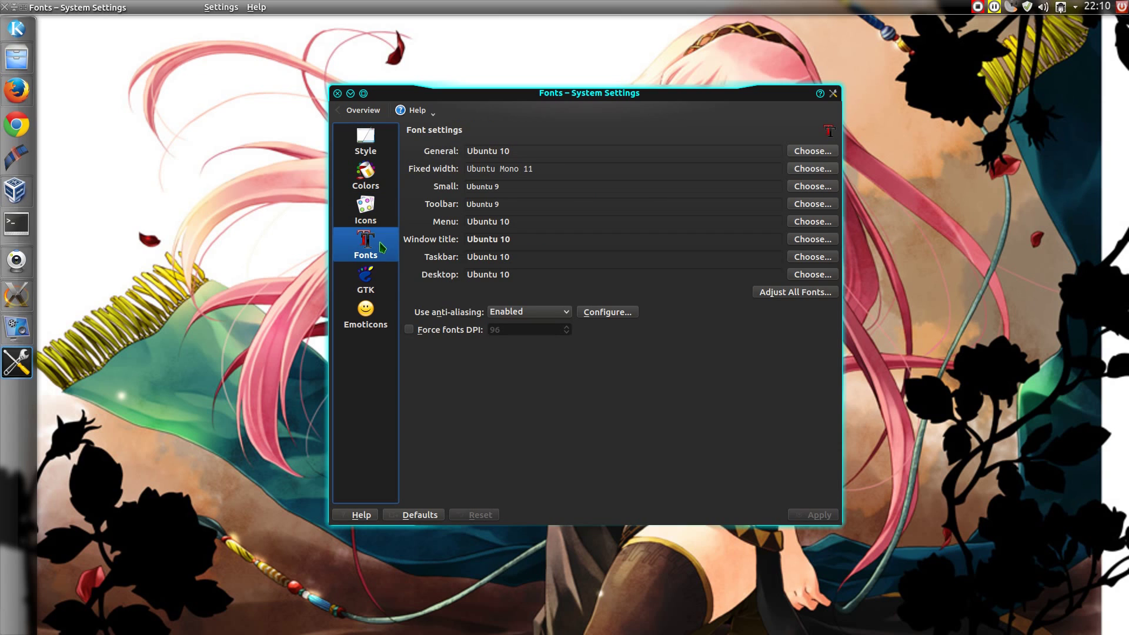
click(375, 284)
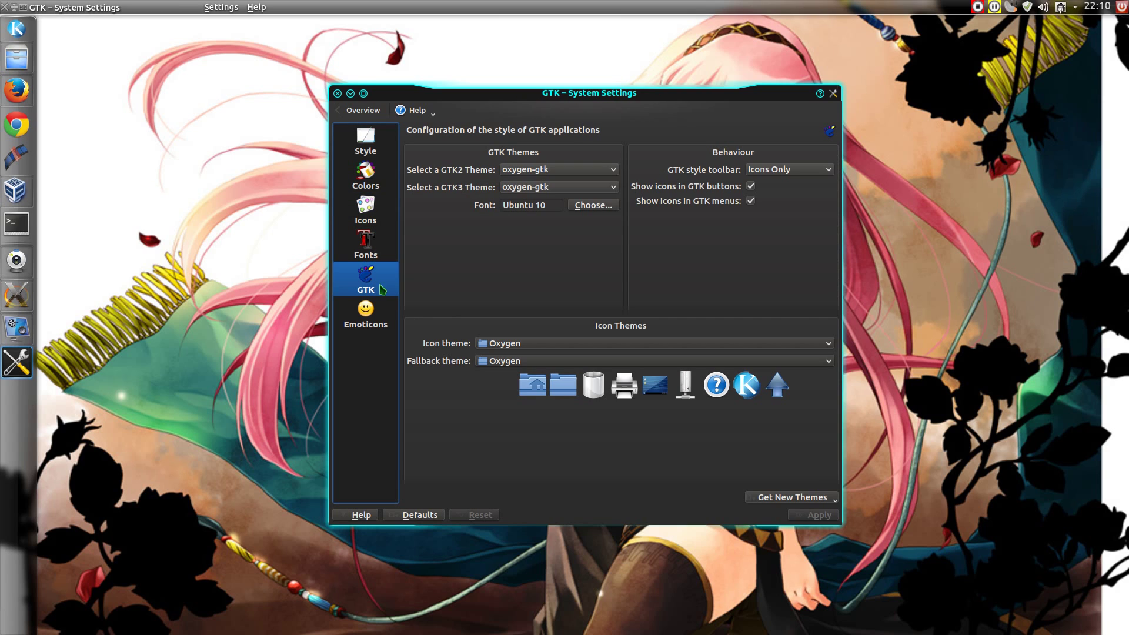
click(380, 316)
click(359, 110)
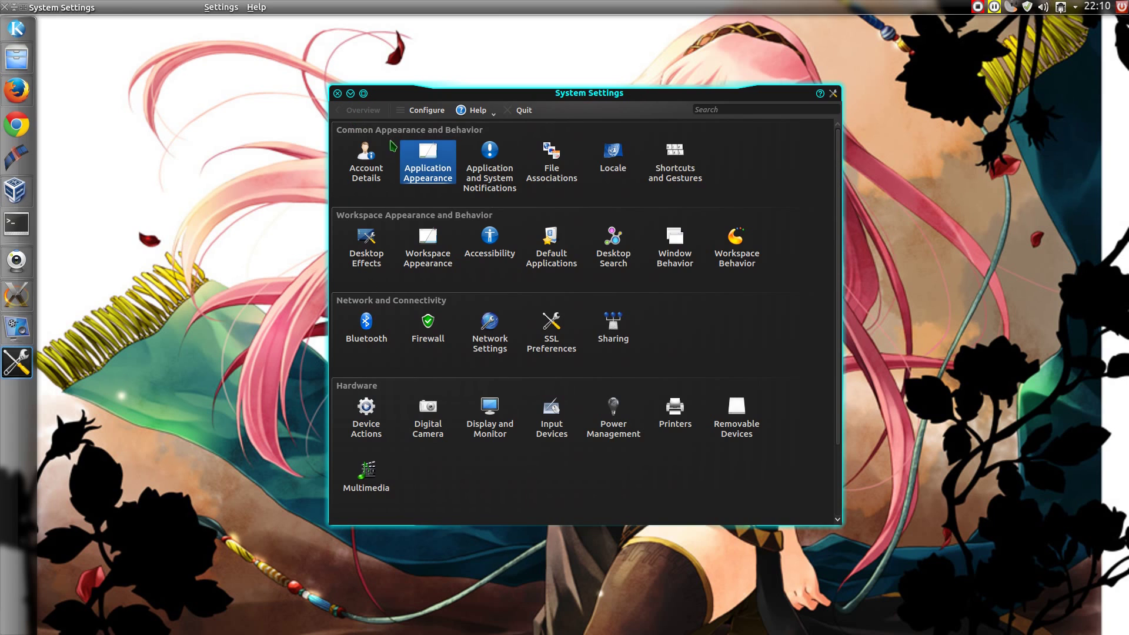
Review the cursor, desktop theme and splash screen choices under Workspace Appearance
click(427, 246)
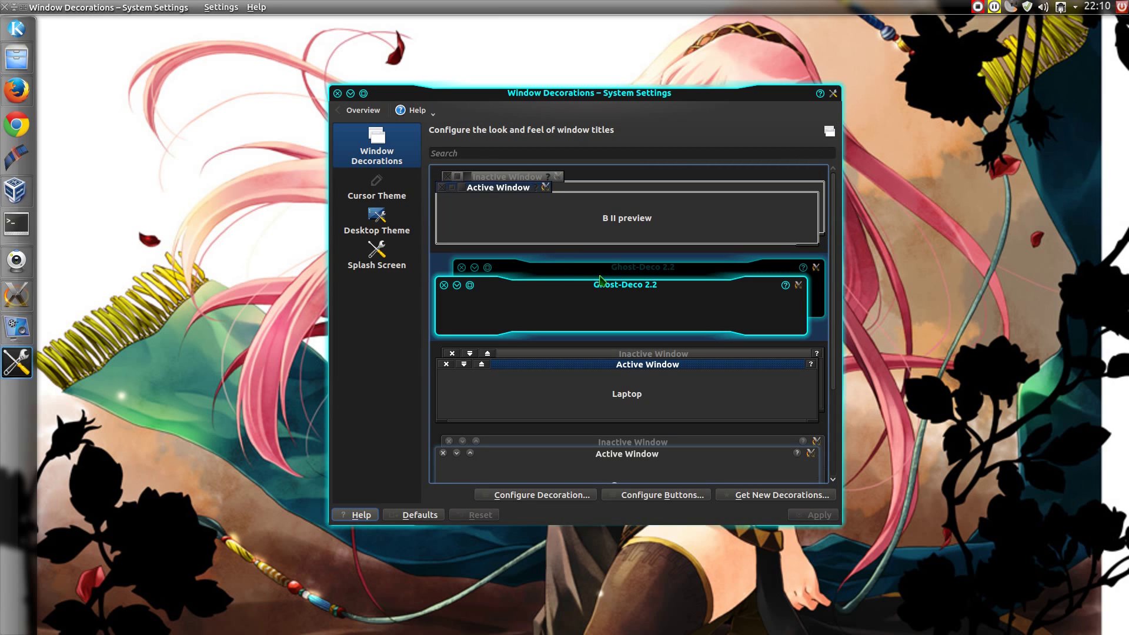
click(376, 189)
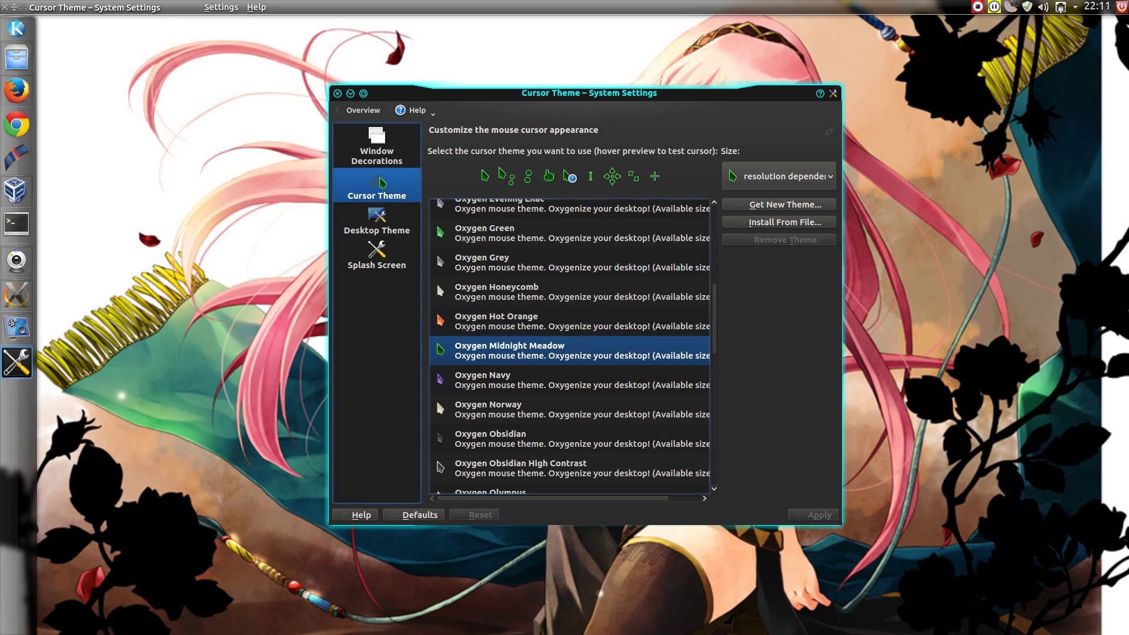
click(385, 224)
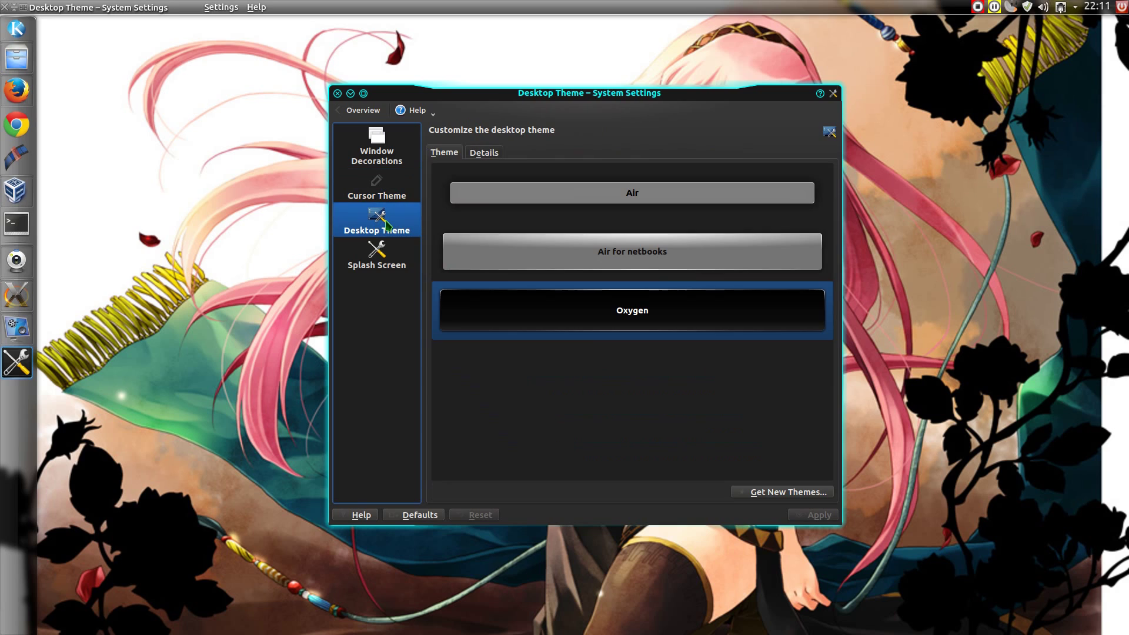
click(387, 268)
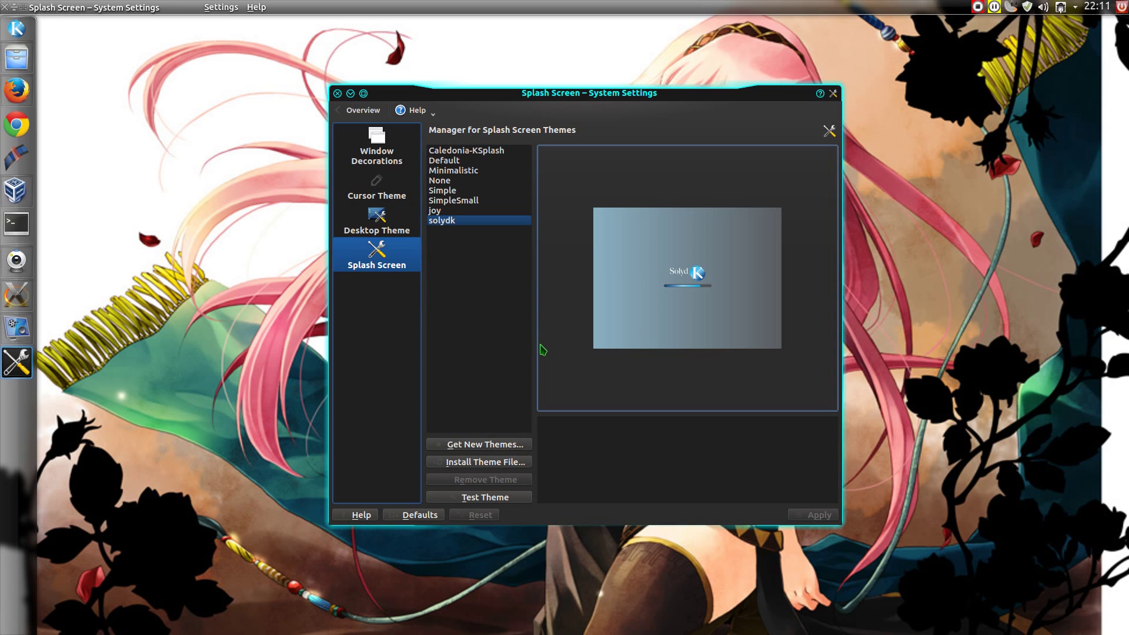
click(354, 111)
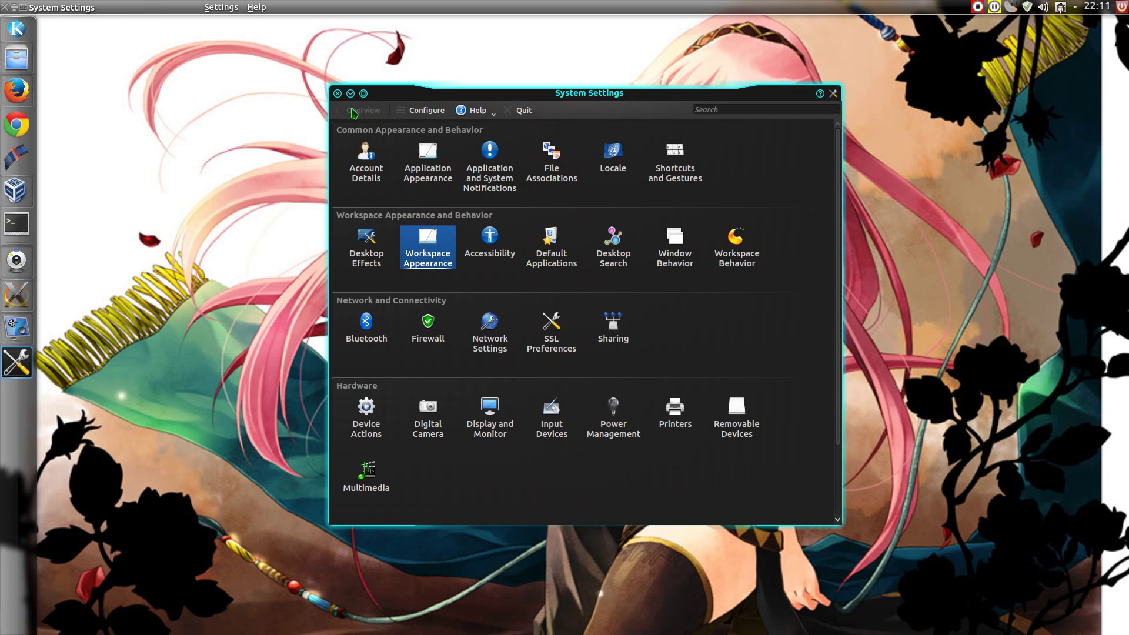
Close System Settings, bring up Clementine's 26-track playlist, then hide Clementine
click(350, 93)
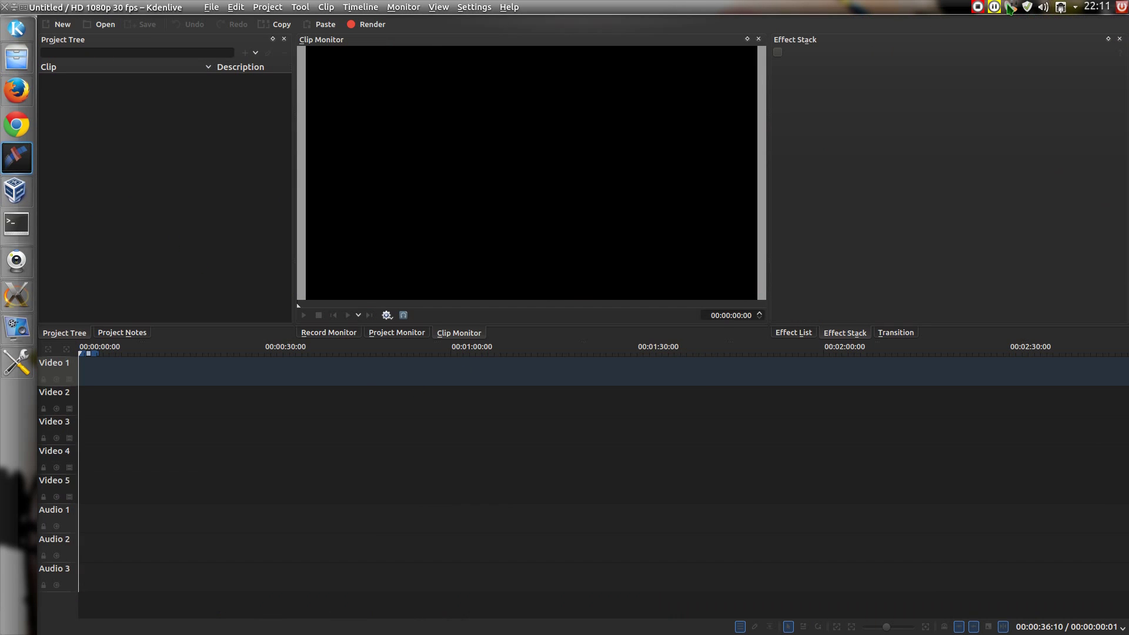
click(994, 7)
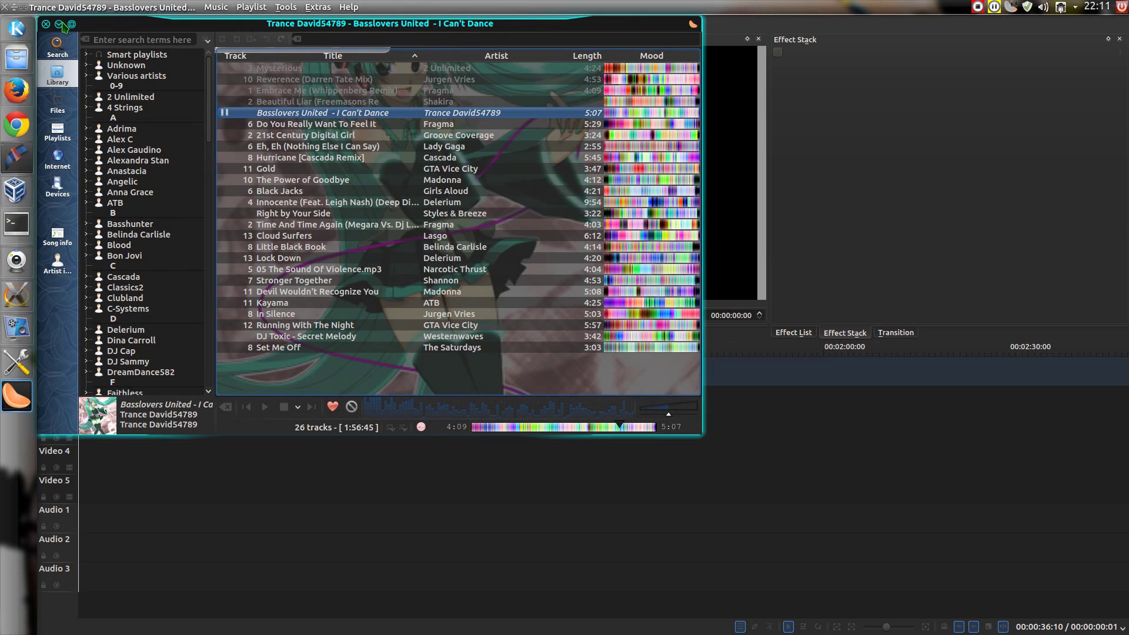
click(60, 24)
Minimise Kdenlive and glance at the KMix volume popup
click(17, 7)
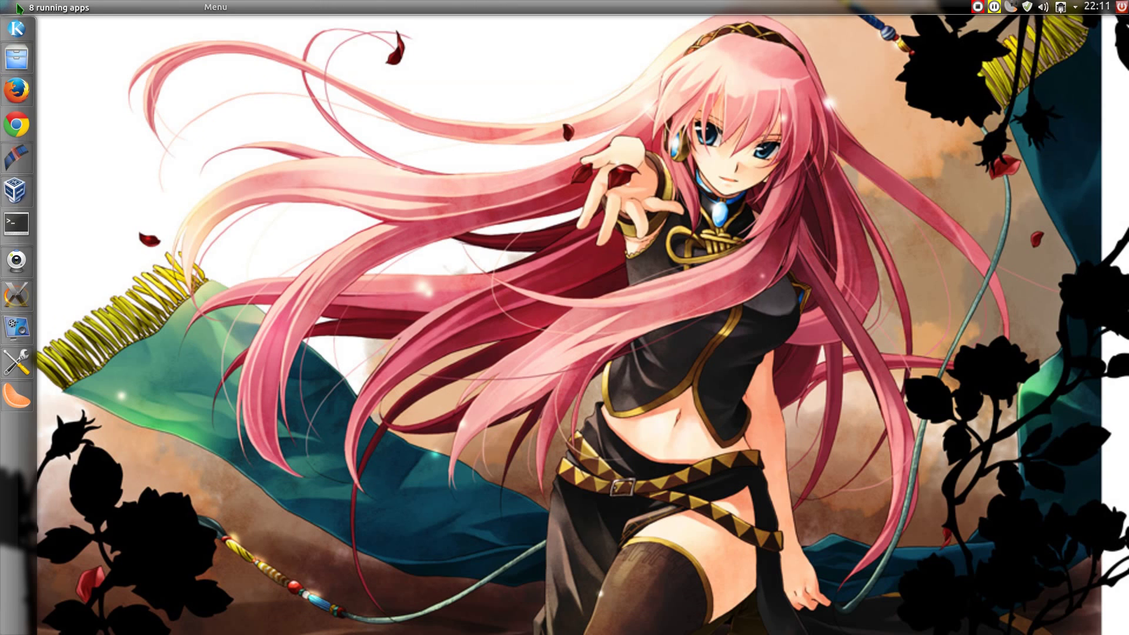
click(1045, 7)
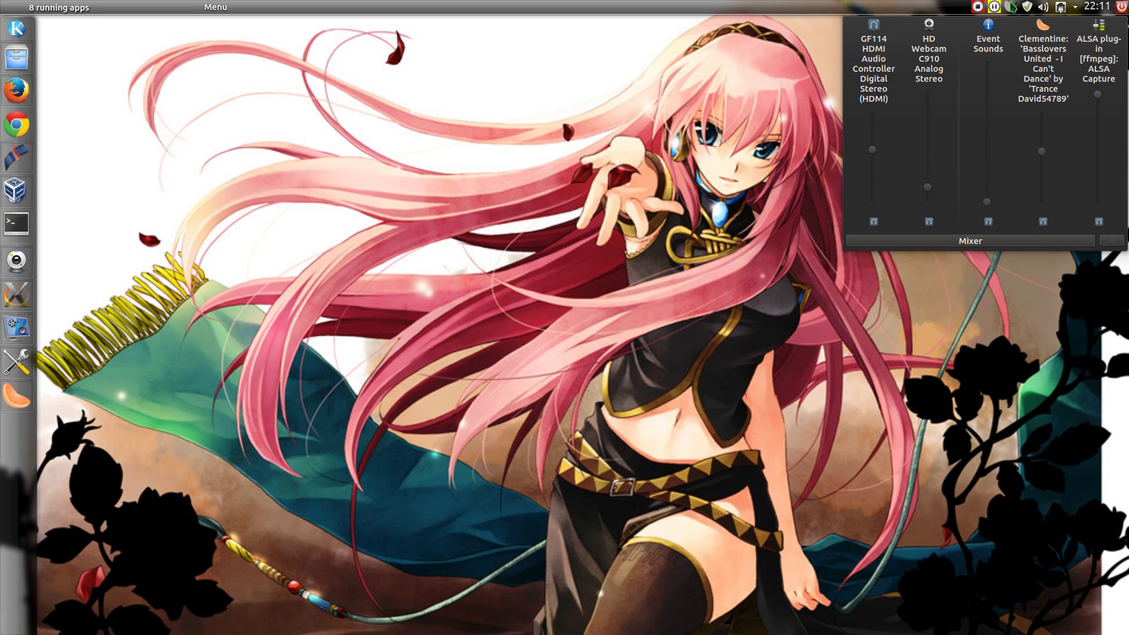
click(1012, 7)
Browse KMix's Audio Hardware Setup and Backend settings, then close them
right_click(1043, 7)
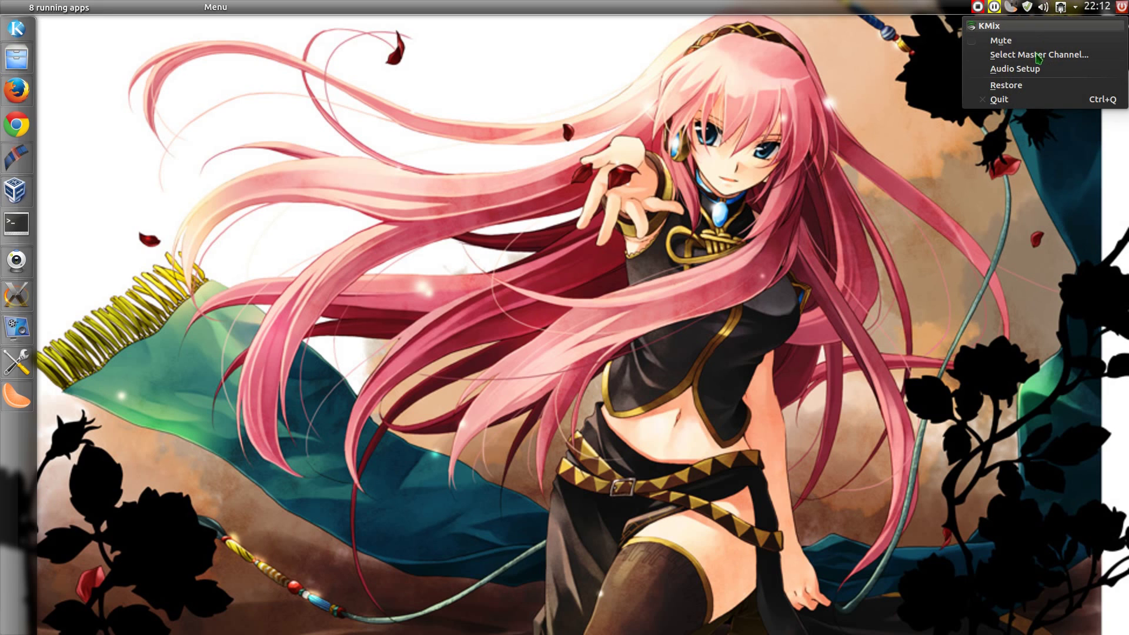
click(1029, 69)
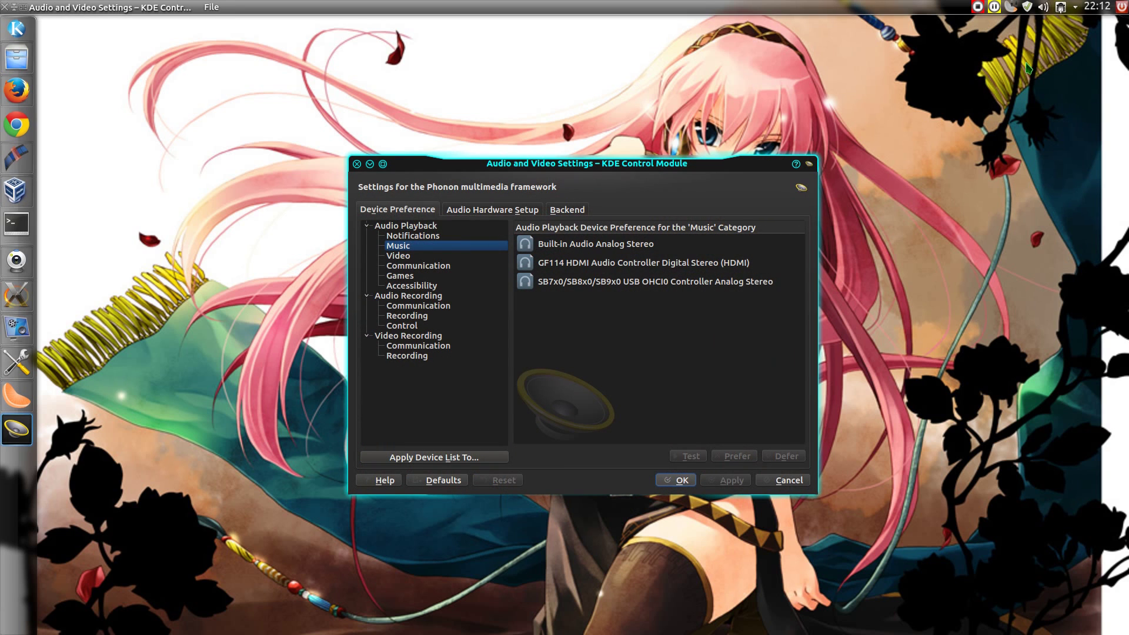
click(457, 204)
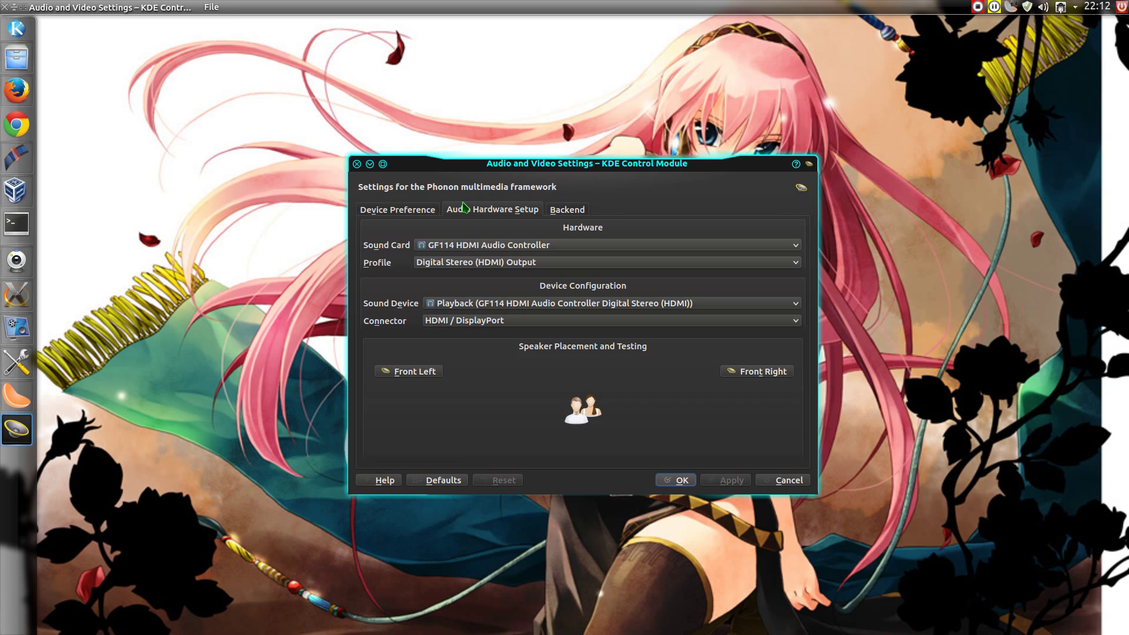
click(570, 211)
click(506, 216)
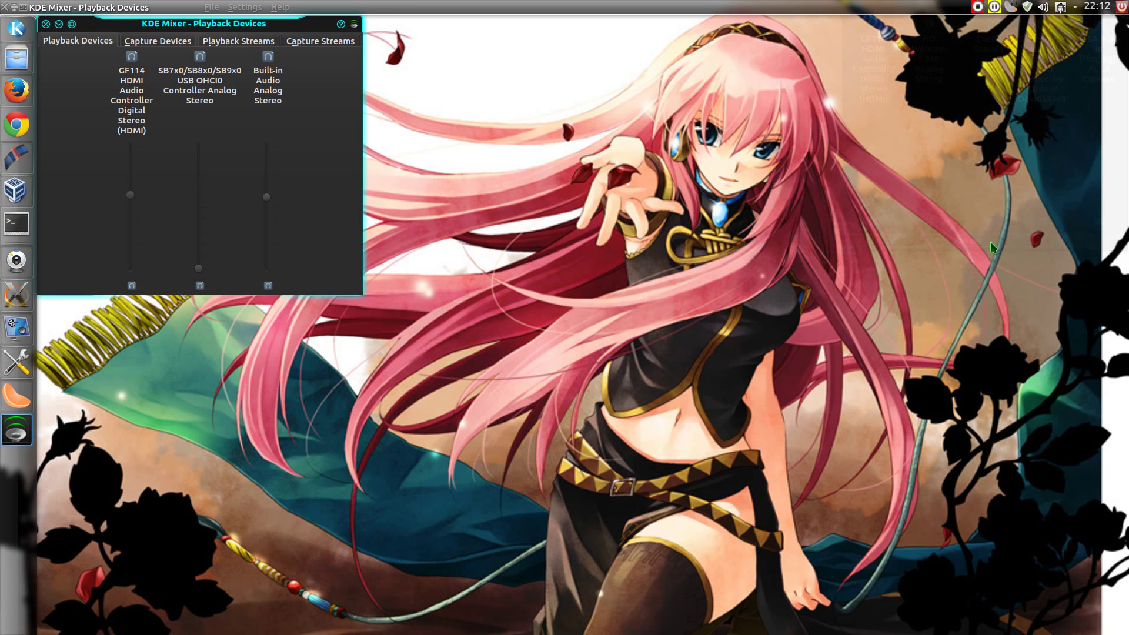
click(357, 164)
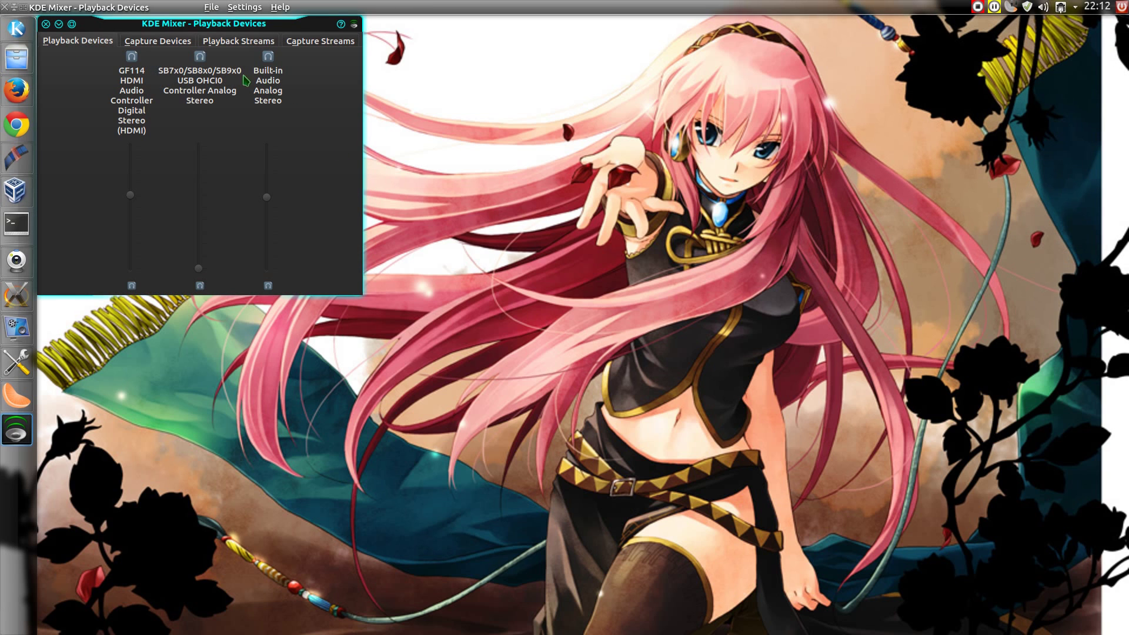
scroll(127, 42, down, 3)
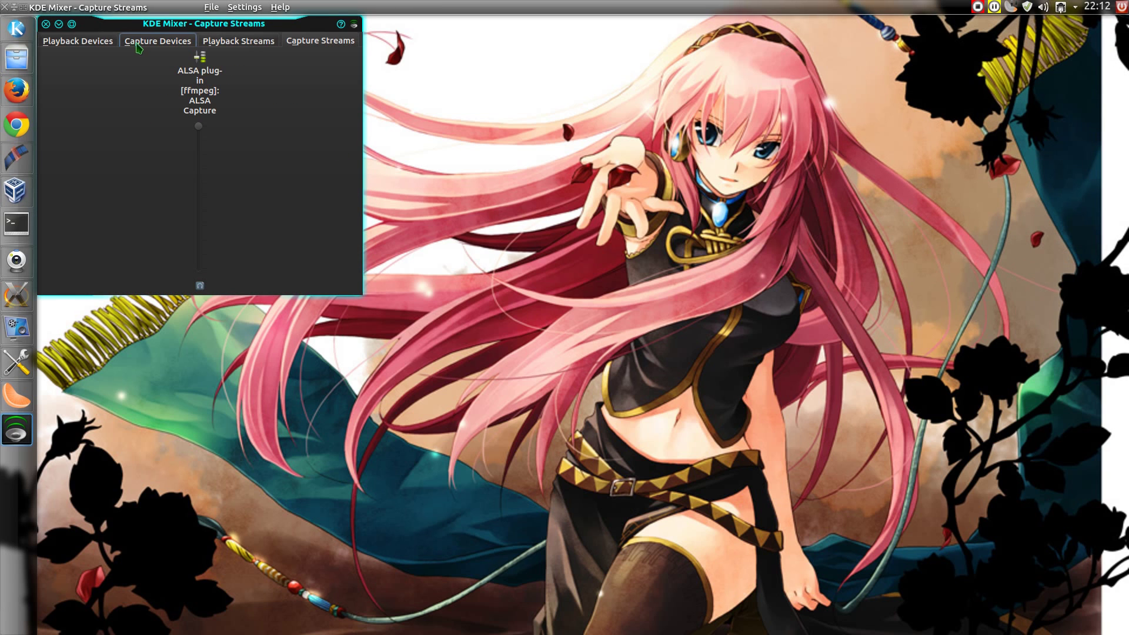
Close the KDE Mixer window, leaving the wallpaper and webcam window
click(46, 24)
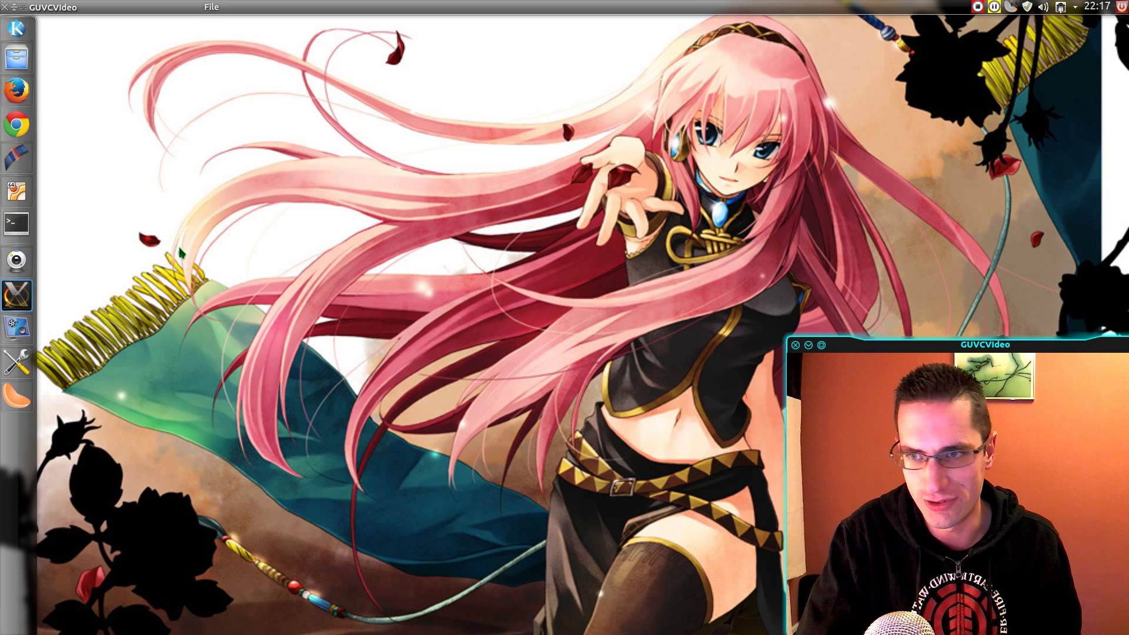
Show the Ubuntu 14.04 VM, open Firefox's start page inside it, then minimise Firefox
click(16, 191)
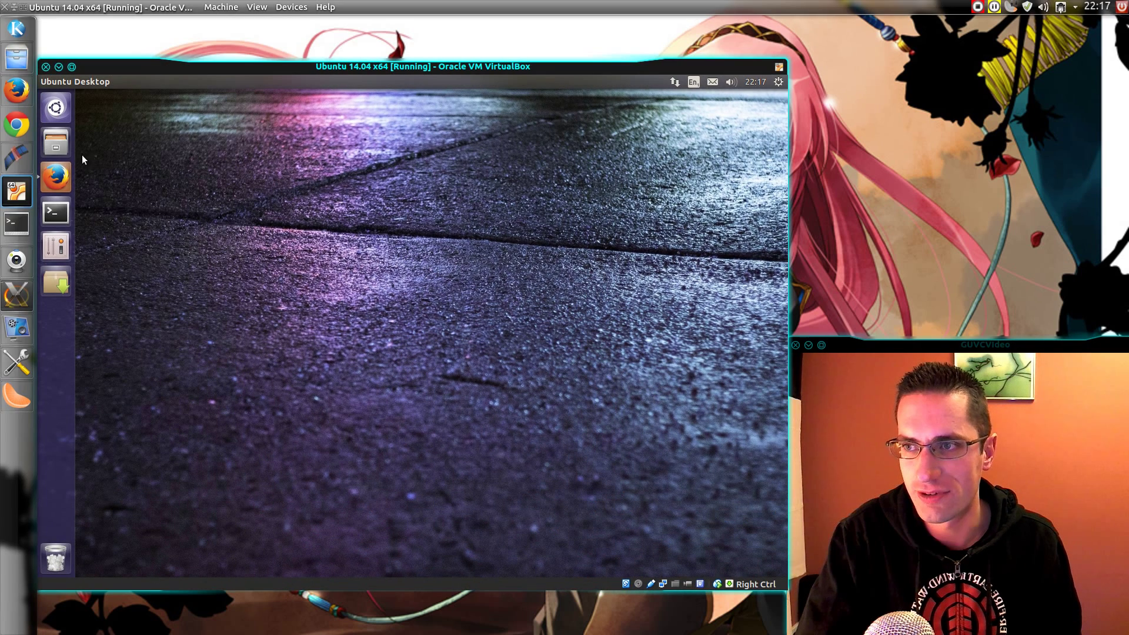
click(56, 176)
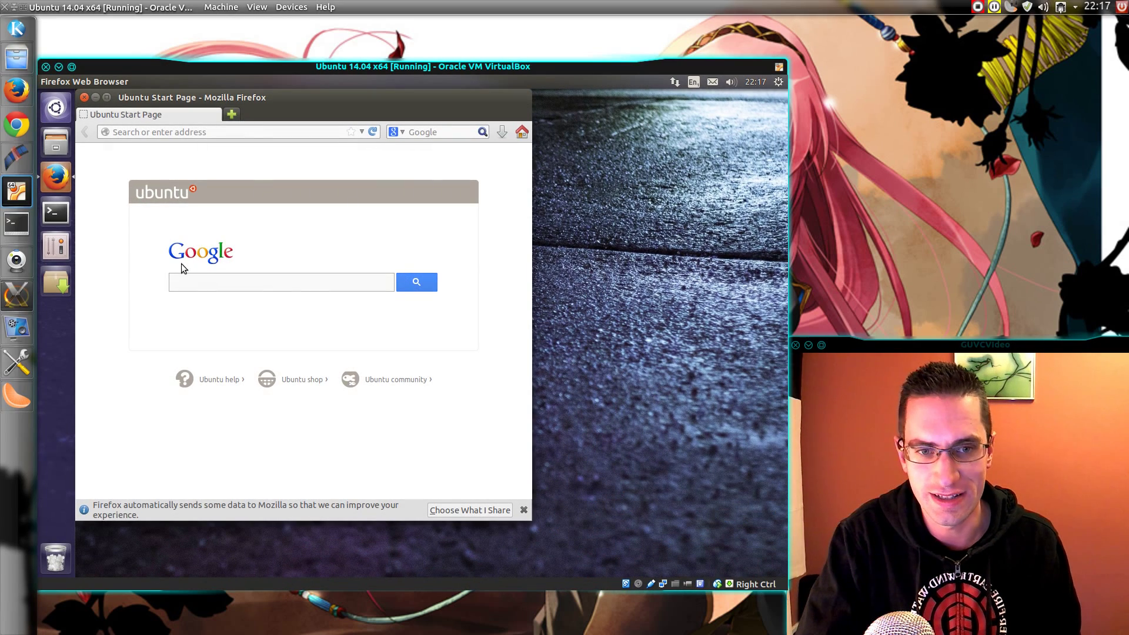
right_click(115, 269)
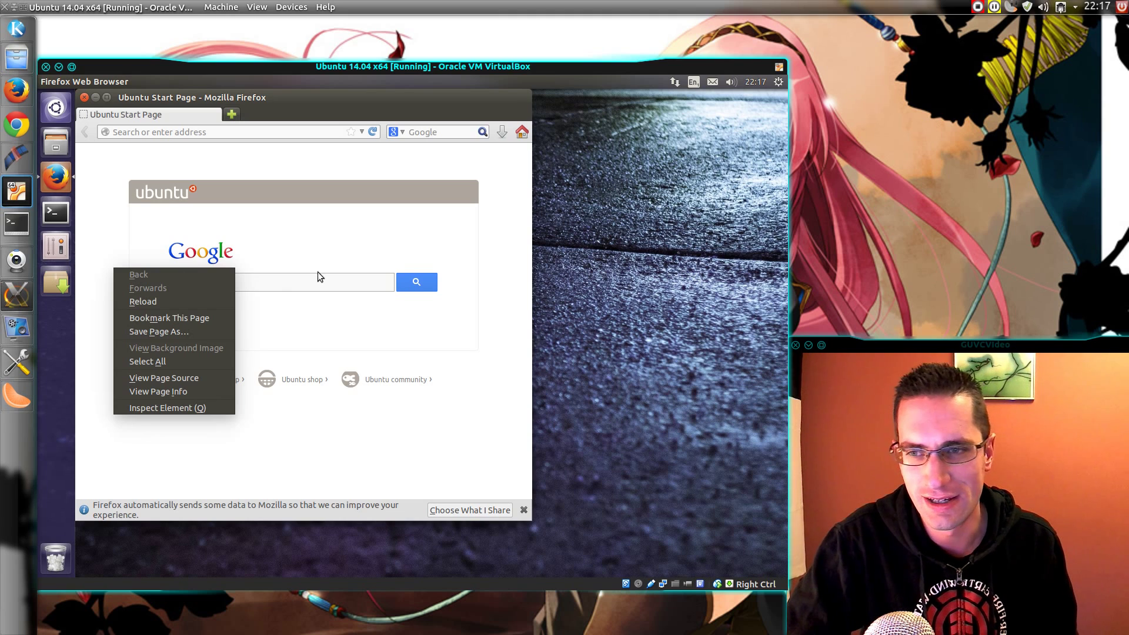
click(372, 451)
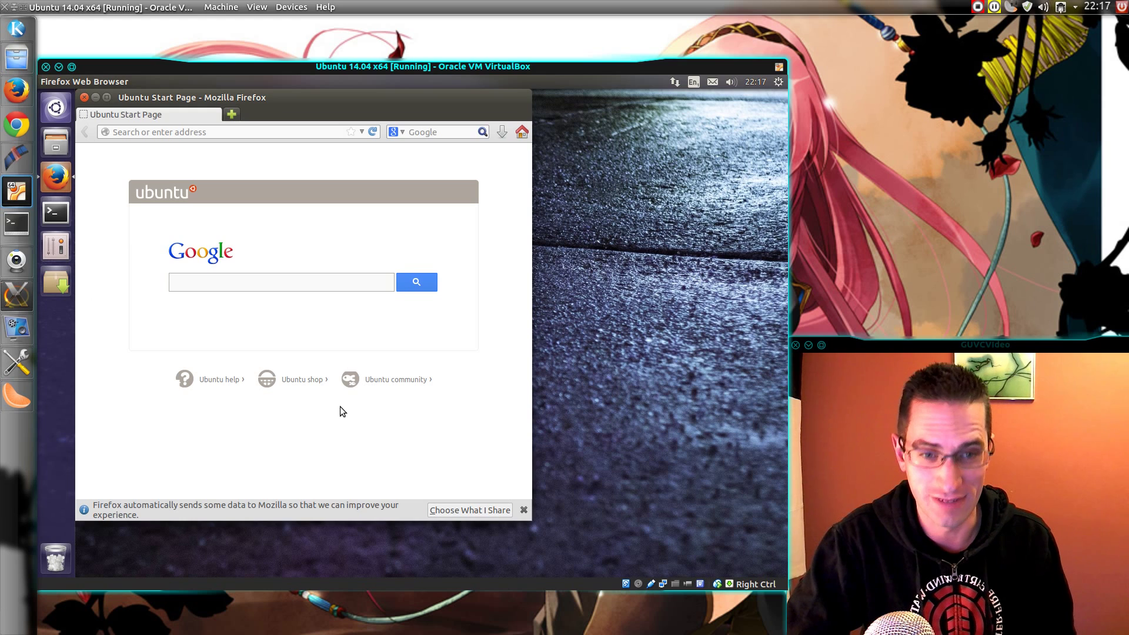
click(96, 97)
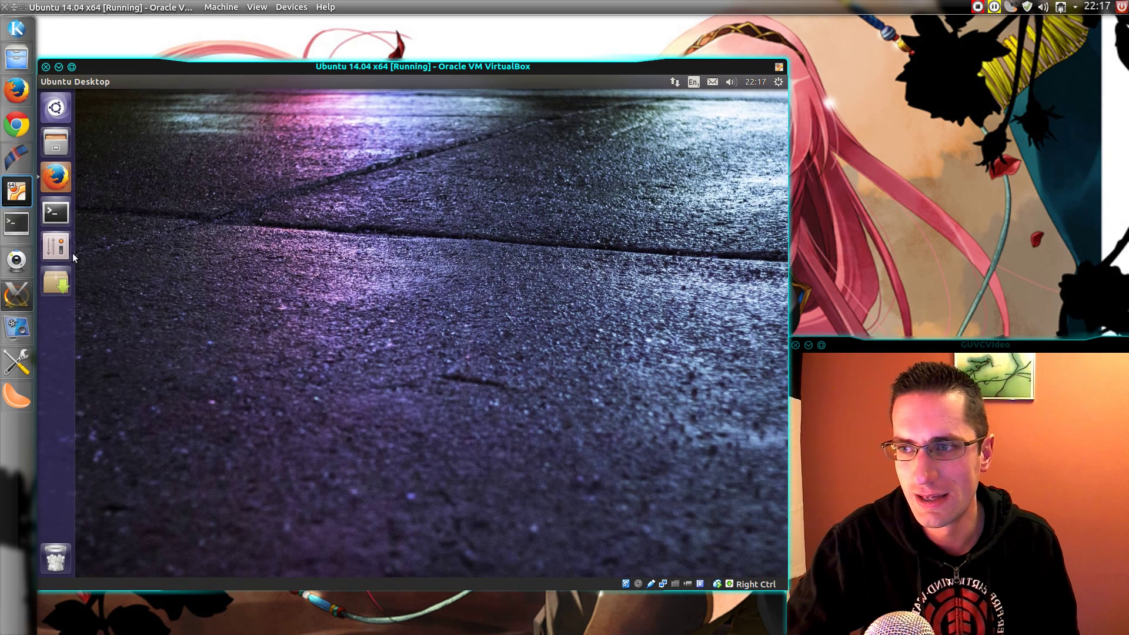
Launch Unity Tweak Tool and apply the Delorean-dark-3.10-tweaked theme
click(58, 247)
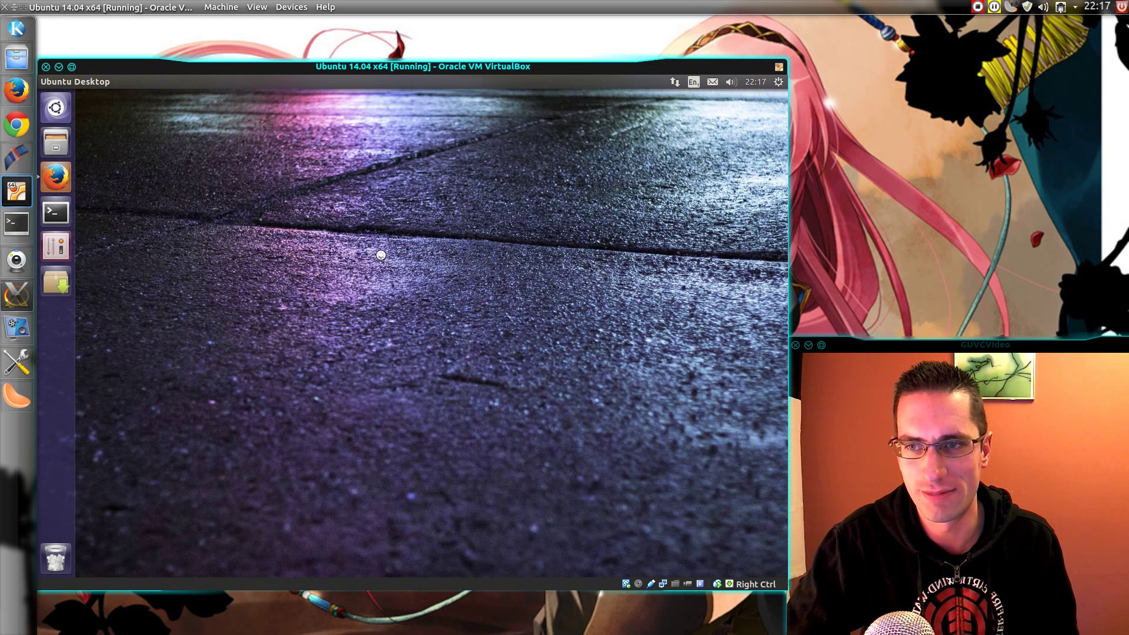
click(392, 453)
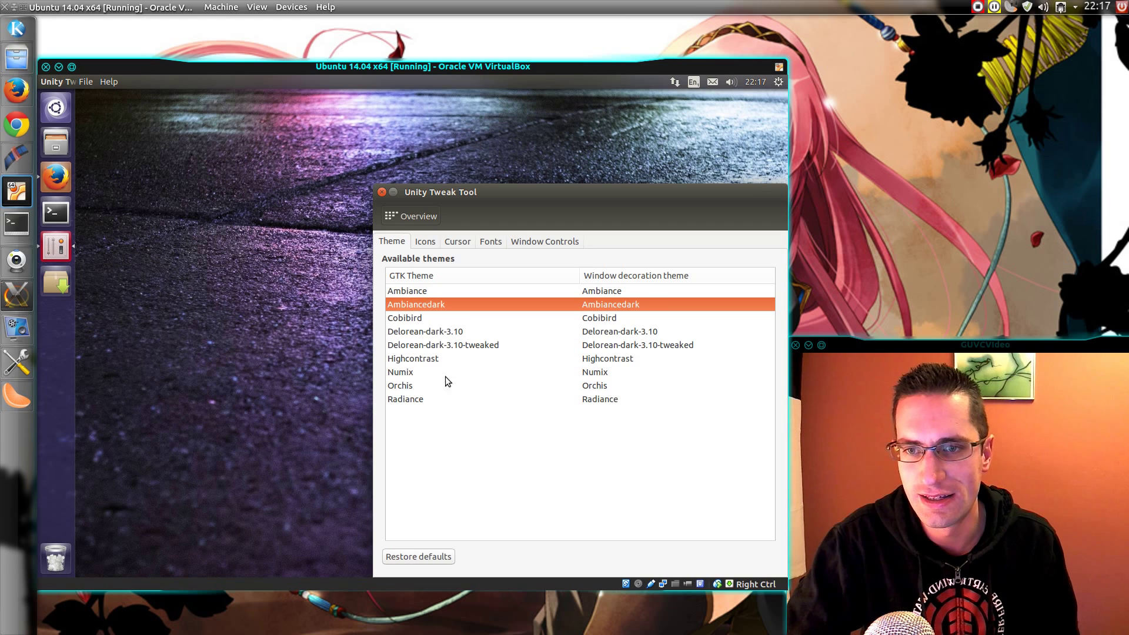
click(460, 344)
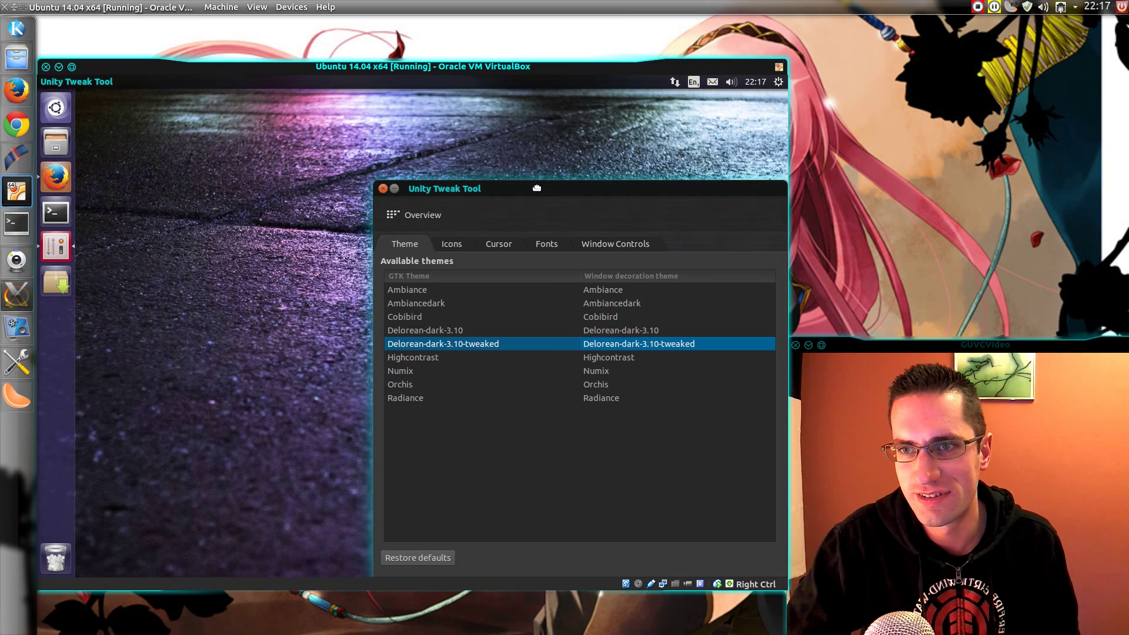
drag(536, 188, 459, 151)
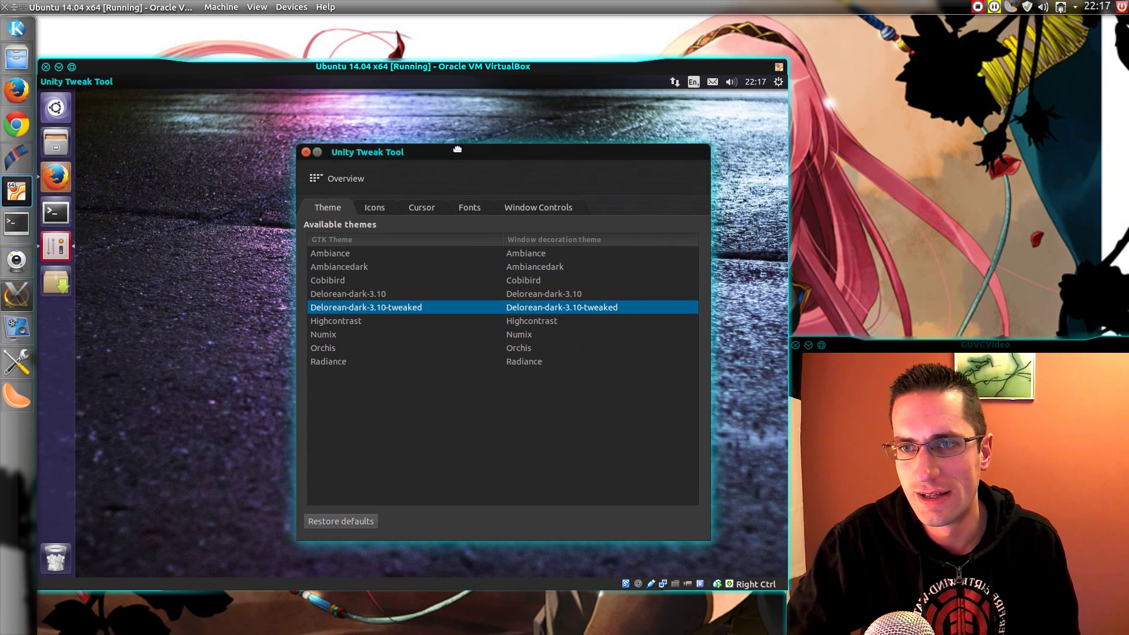
Open the Home folder in Files to compare, then return to Unity Tweak Tool
click(68, 149)
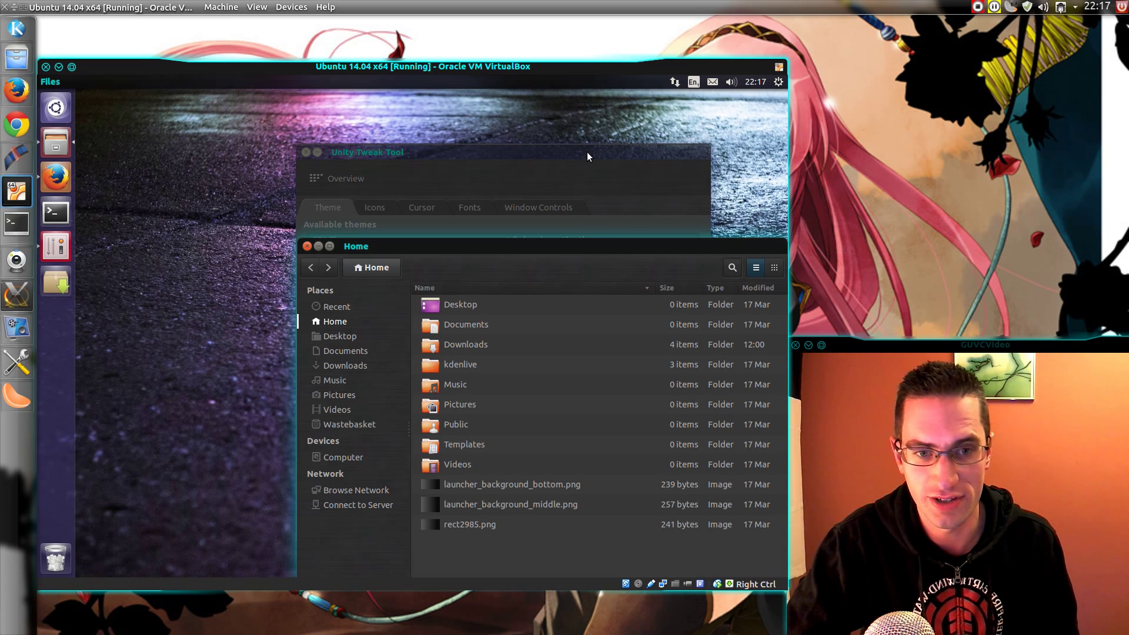
click(630, 236)
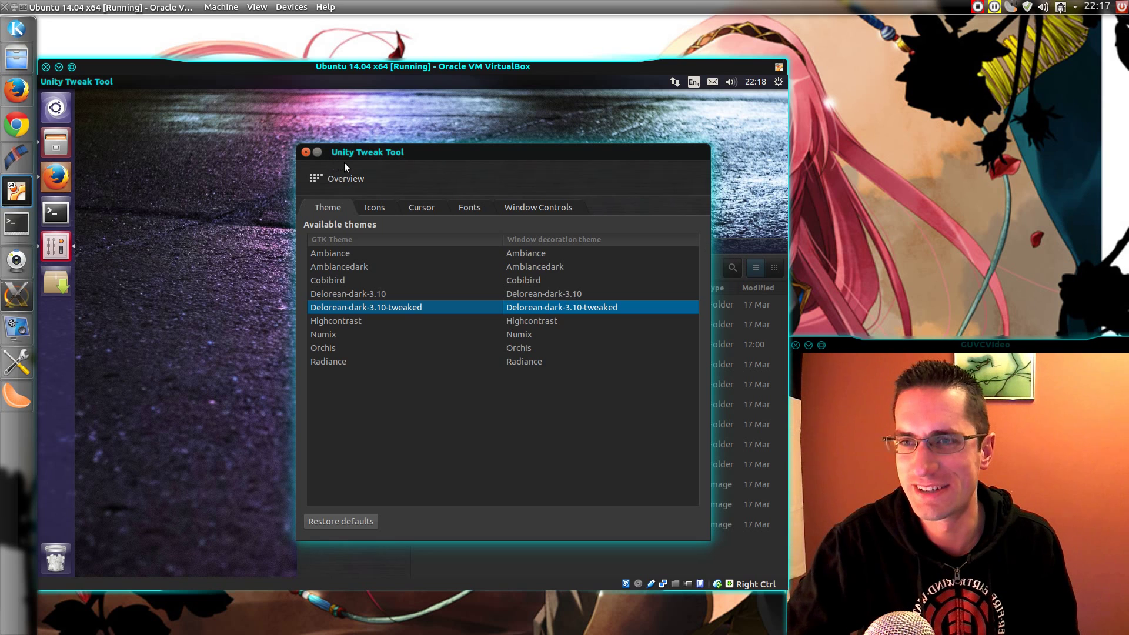
mouse_move(378, 73)
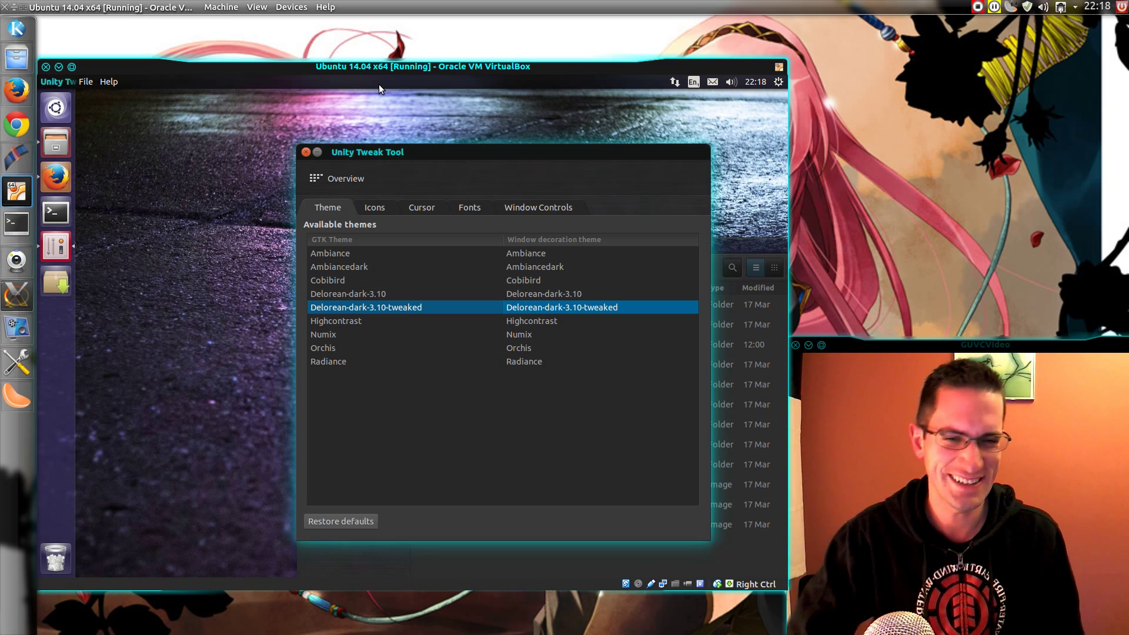